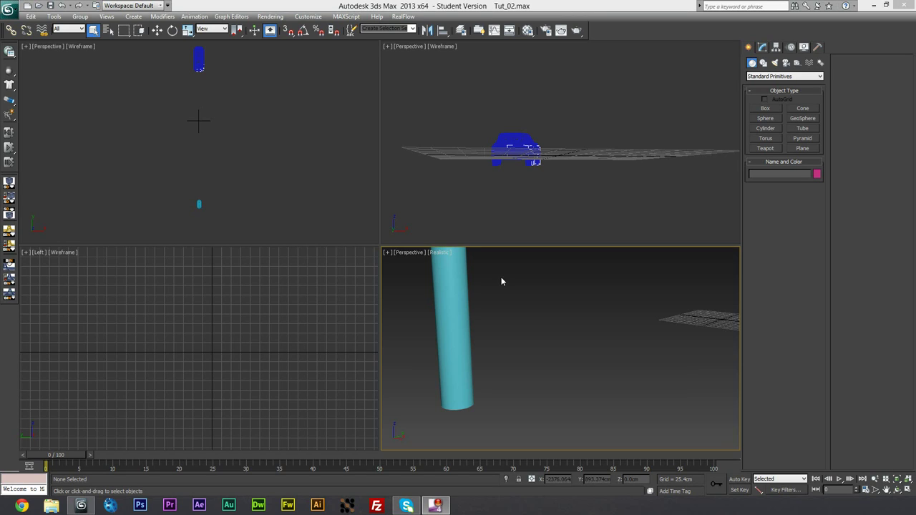
# Scrub the animation to frame 13 to examine the car hitting the pillar, and return to frame 0
pyautogui.keyDown('alt'); pyautogui.moveTo(501, 281); pyautogui.dragTo(553, 285, button='middle'); pyautogui.keyUp('alt')
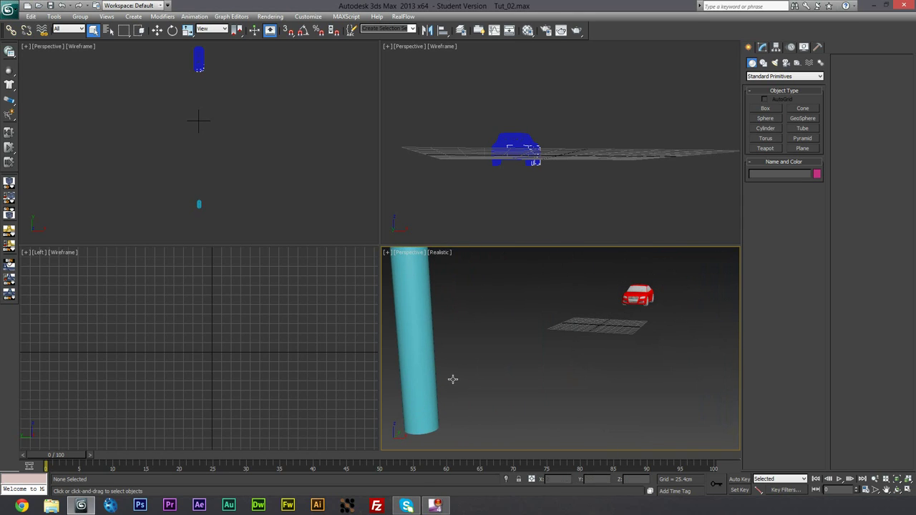
pyautogui.keyDown('alt'); pyautogui.moveTo(561, 374); pyautogui.dragTo(548, 379, button='middle'); pyautogui.keyUp('alt')
pyautogui.moveTo(63, 455); pyautogui.dragTo(140, 454)
pyautogui.press('q')
pyautogui.moveTo(487, 322)
pyautogui.keyDown('alt'); pyautogui.mouseDown(button='middle')
pyautogui.moveTo(422, 335)
pyautogui.moveTo(483, 338)
pyautogui.mouseUp(button='middle'); pyautogui.keyUp('alt')
pyautogui.scroll(3, 474, 356)
pyautogui.scroll(-3, 444, 366)
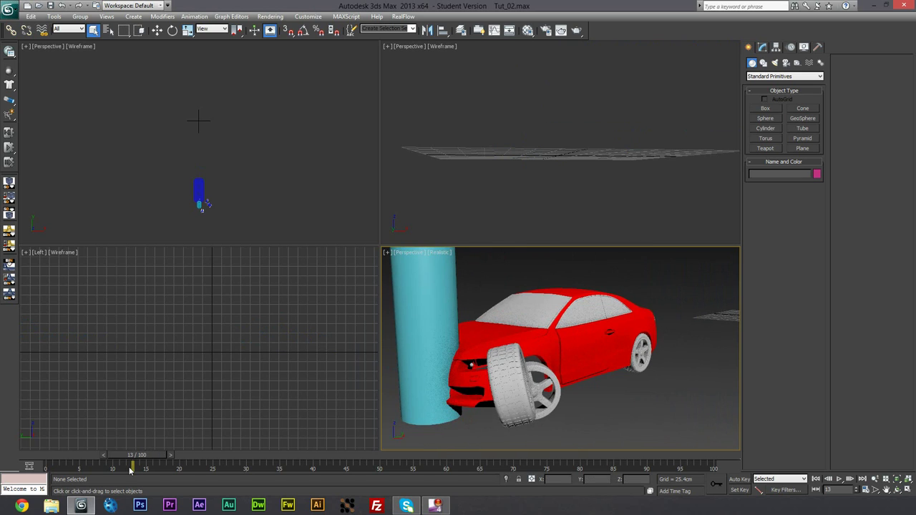
pyautogui.moveTo(134, 456); pyautogui.dragTo(45, 470)
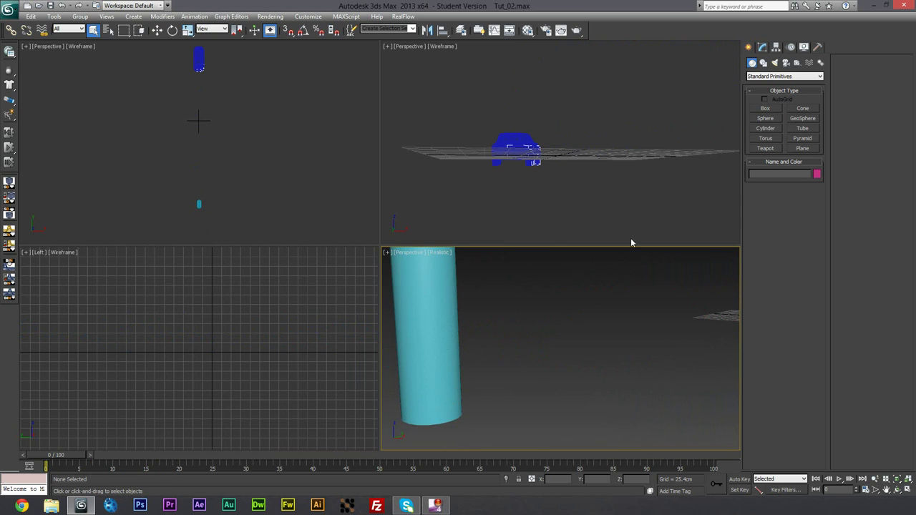
# Clone the car body hood along the X axis as a single copy named Crashed beside the original car
pyautogui.moveTo(650, 286); pyautogui.dragTo(563, 337, button='middle')
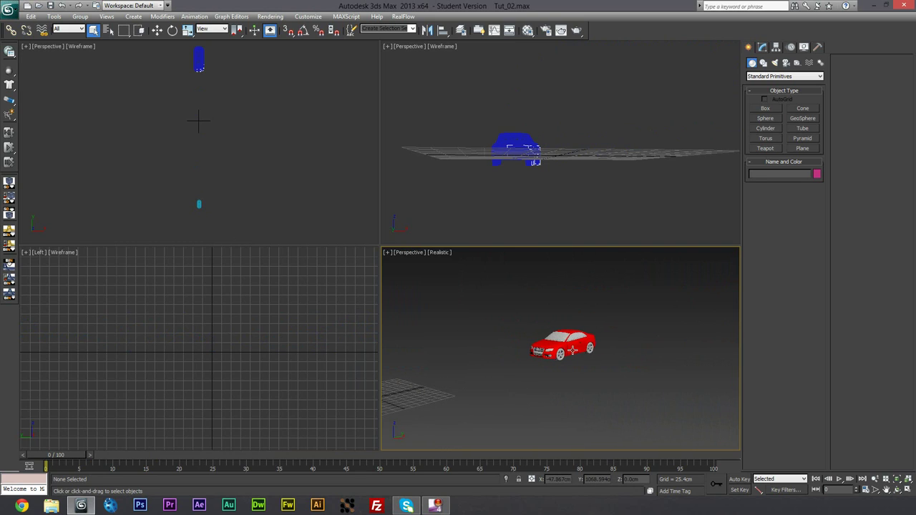
pyautogui.click(572, 349)
pyautogui.press('z')
pyautogui.click(526, 284)
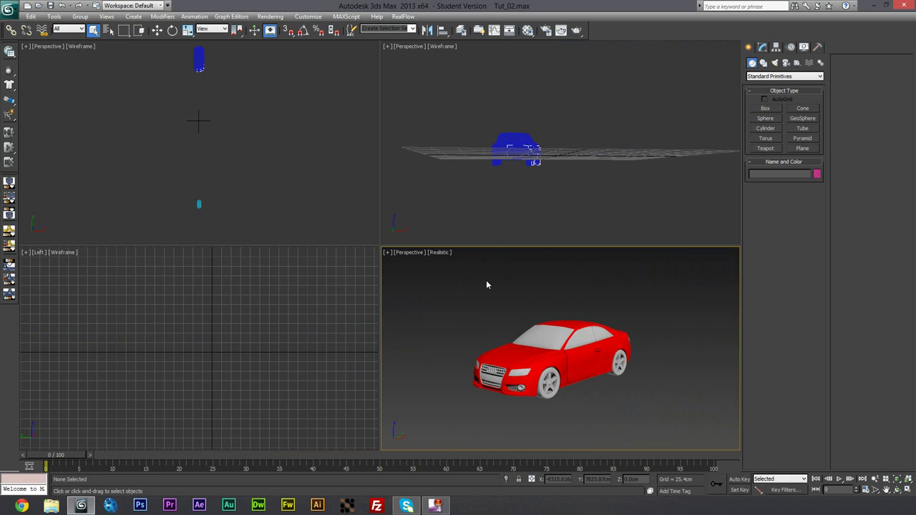
pyautogui.click(573, 356)
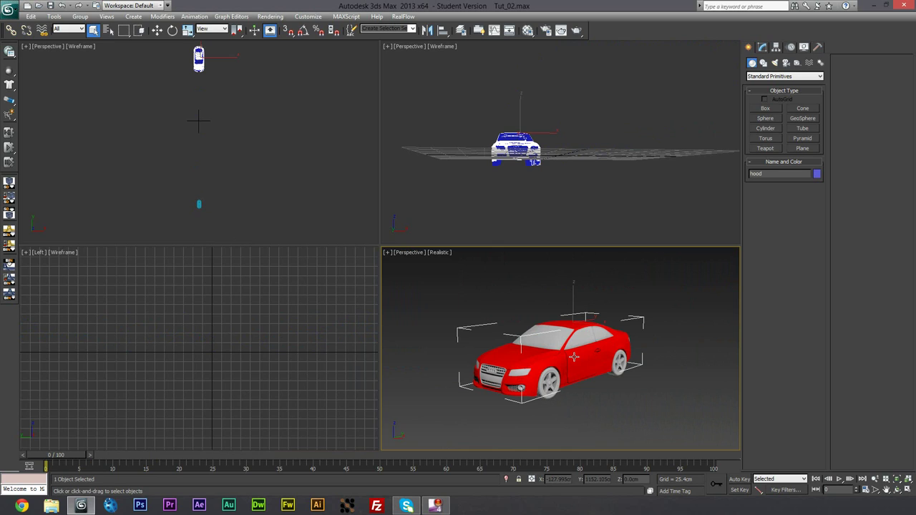
pyautogui.press('w')
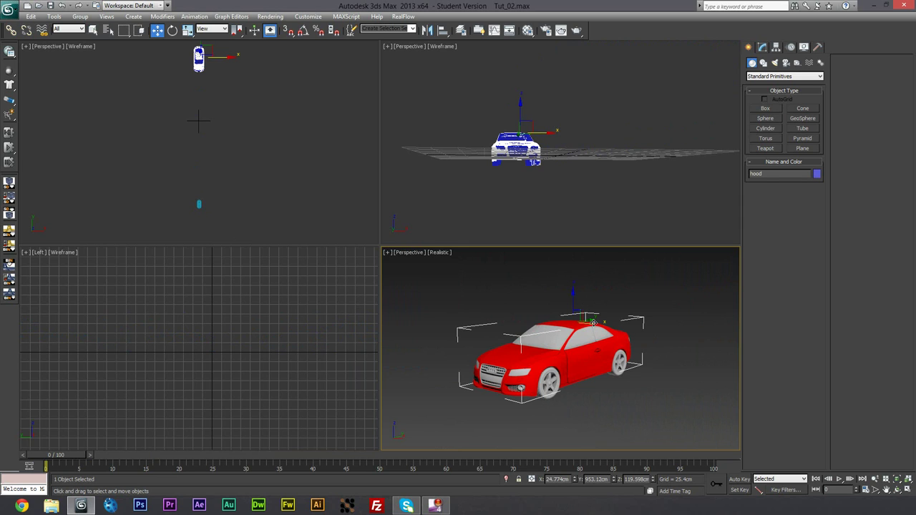
pyautogui.keyDown('shift'); pyautogui.moveTo(593, 322); pyautogui.dragTo(706, 389); pyautogui.keyUp('shift')
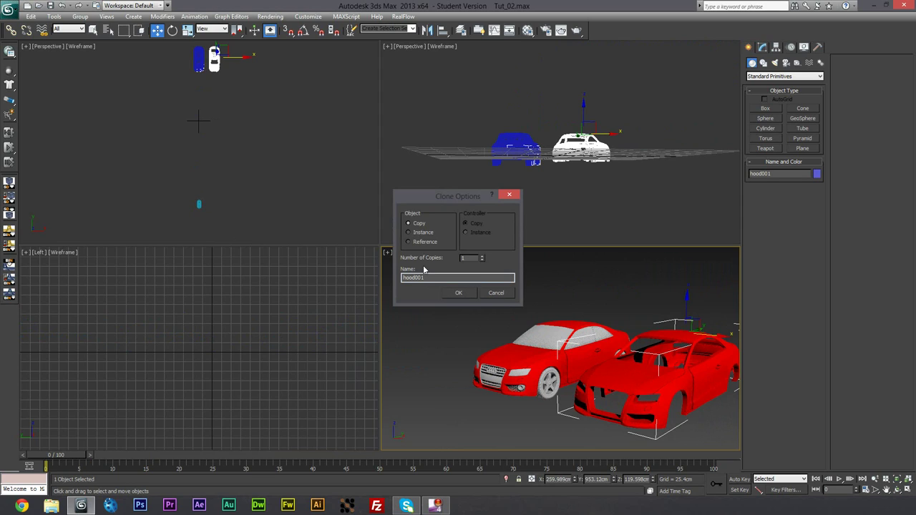
pyautogui.write('Cer')
pyautogui.press('Escape')
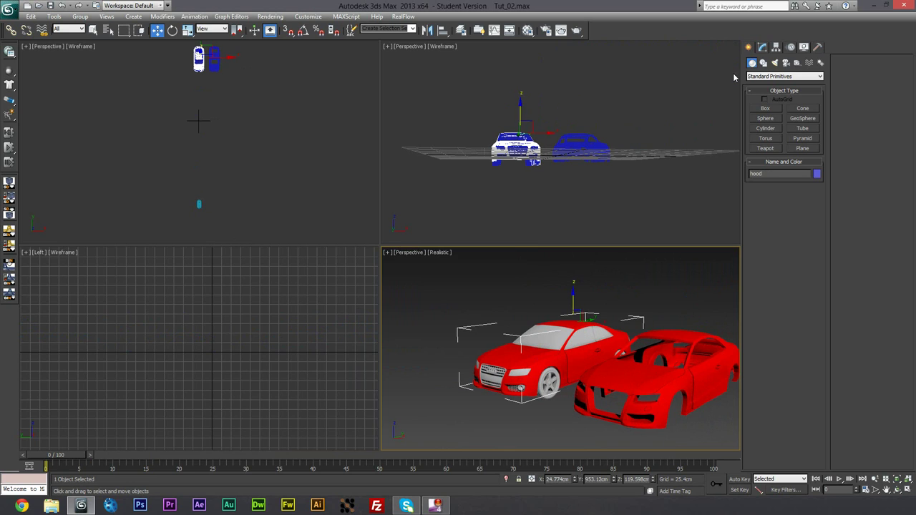
# Rename the source car body hood as Original and deselect it
pyautogui.click(761, 46)
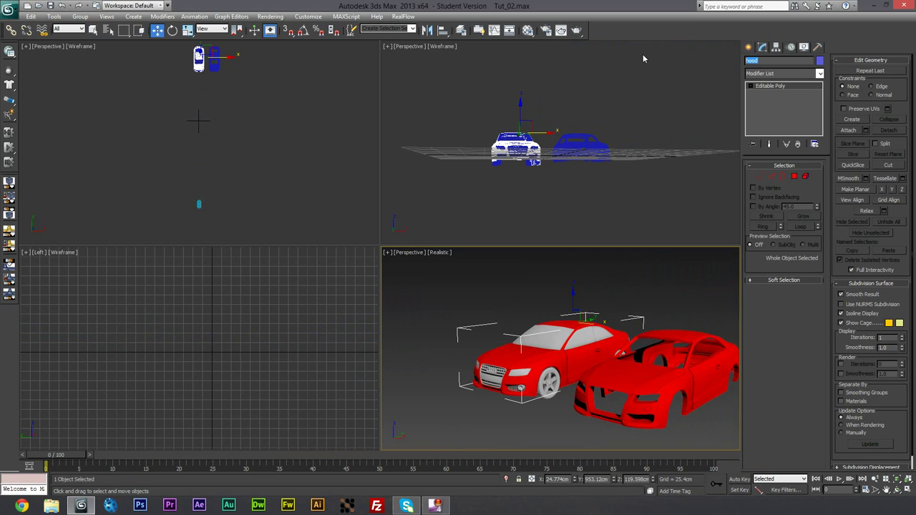
pyautogui.write('C')
pyautogui.click(463, 272)
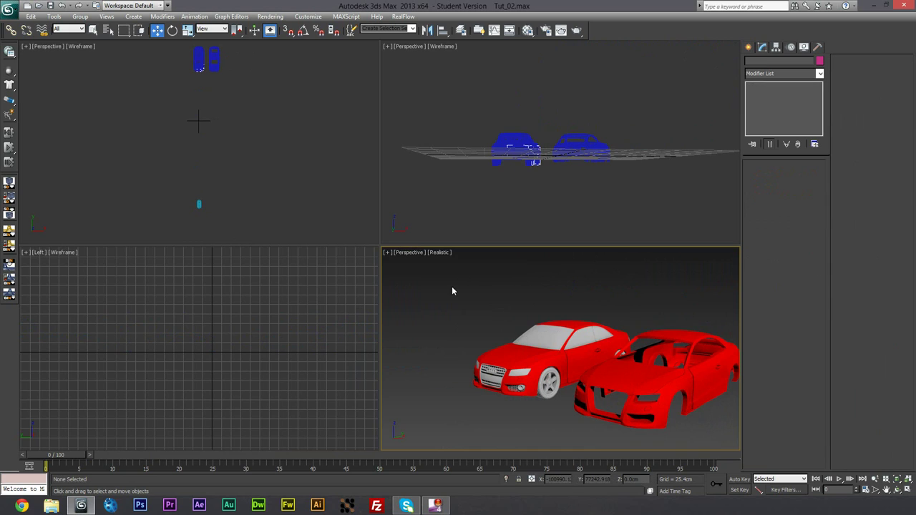
# Select the two car bodies in turn to check which one is named Original and which Crashed
pyautogui.click(530, 349)
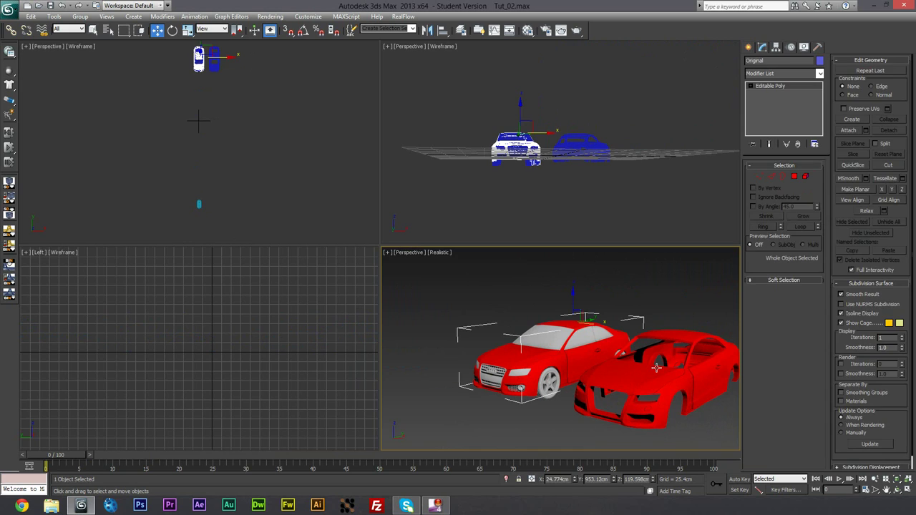
pyautogui.click(655, 368)
pyautogui.click(538, 359)
pyautogui.click(620, 364)
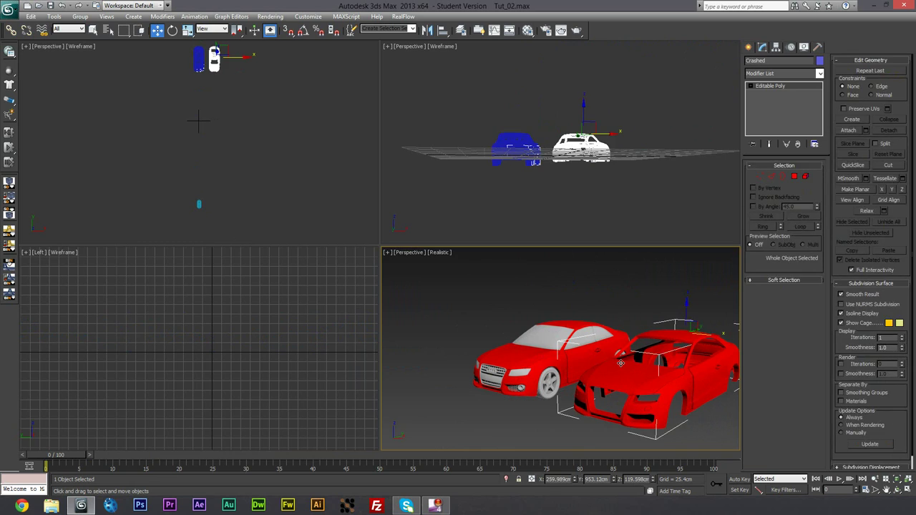
pyautogui.click(621, 298)
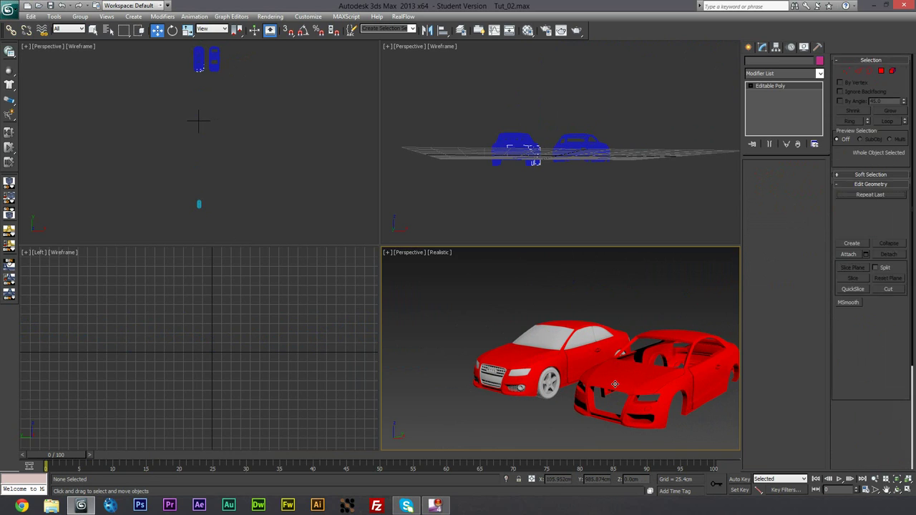
pyautogui.click(614, 384)
pyautogui.click(618, 295)
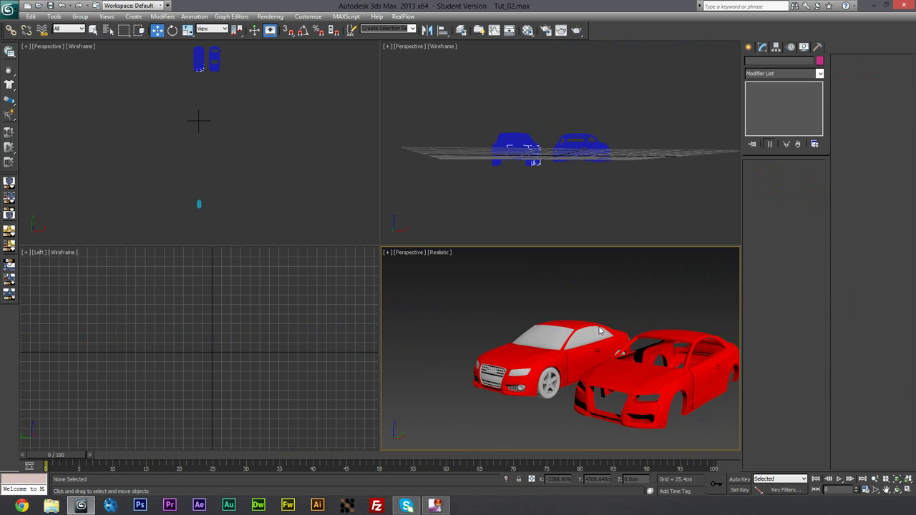
pyautogui.click(545, 359)
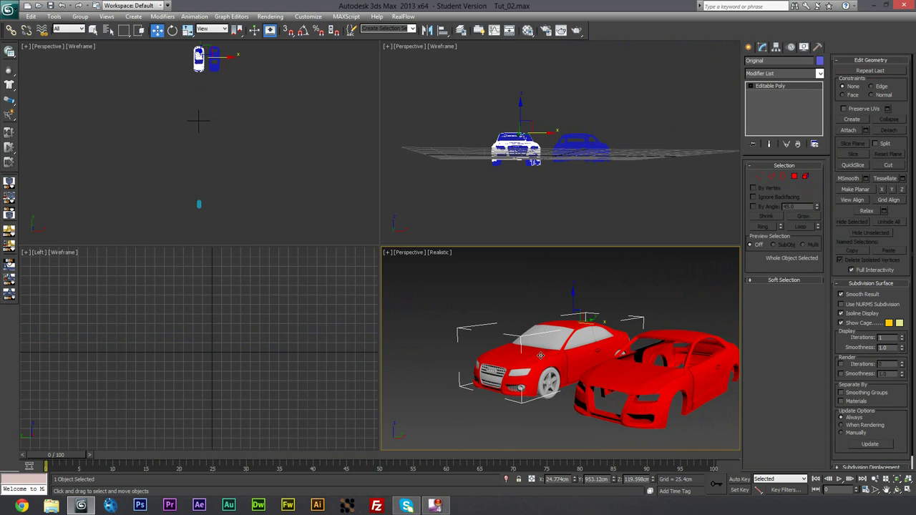
pyautogui.click(633, 368)
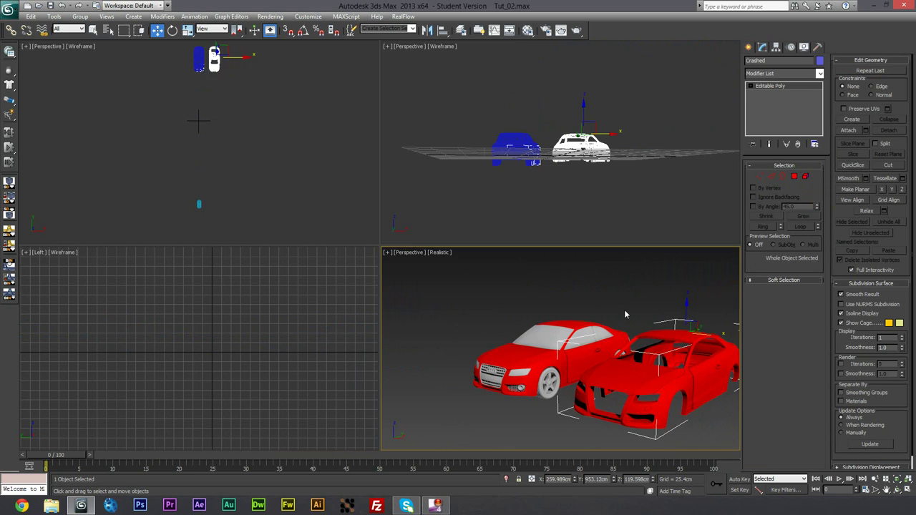
pyautogui.click(600, 297)
pyautogui.click(508, 383)
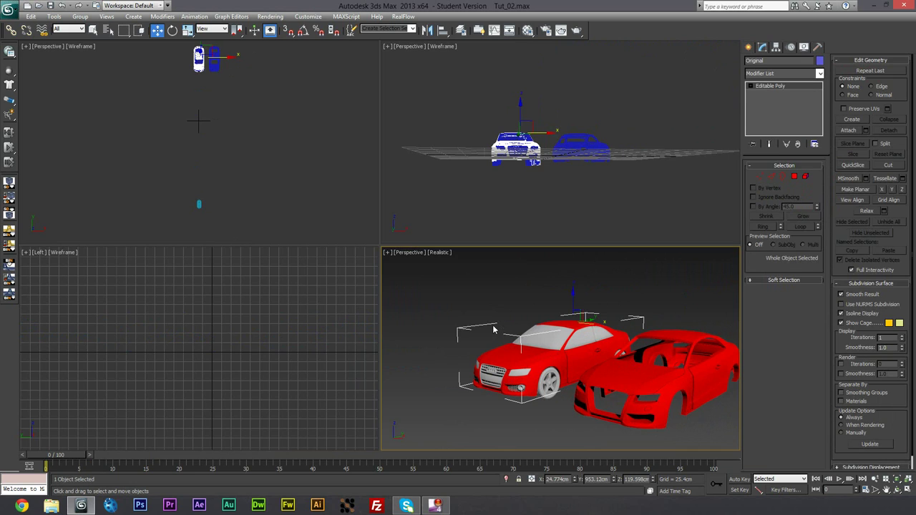
# Unlink the Original car body from its parent
pyautogui.moveTo(488, 294)
pyautogui.mouseDown(button='middle')
pyautogui.moveTo(469, 306)
pyautogui.moveTo(478, 286)
pyautogui.mouseUp(button='middle')
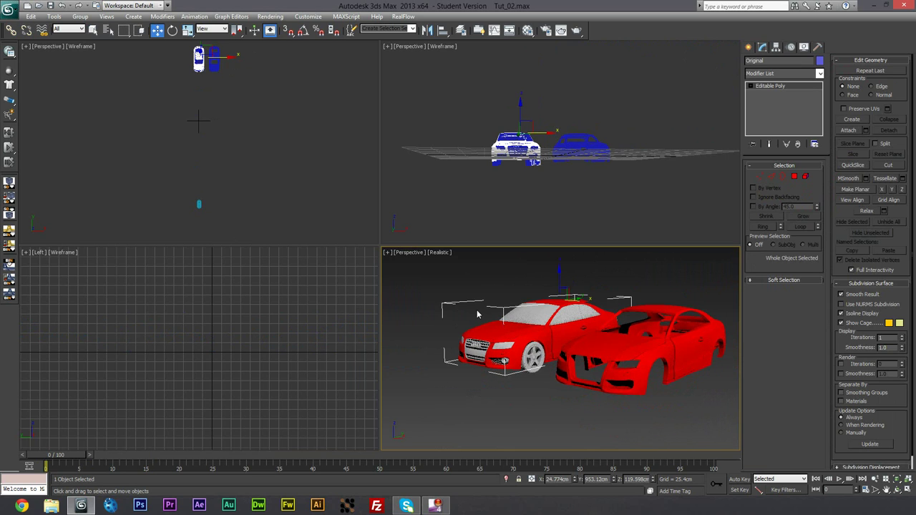
pyautogui.keyDown('alt'); pyautogui.moveTo(489, 324); pyautogui.dragTo(493, 343, button='middle'); pyautogui.keyUp('alt')
pyautogui.moveTo(463, 289); pyautogui.dragTo(467, 308, button='middle')
pyautogui.scroll(3, 462, 284)
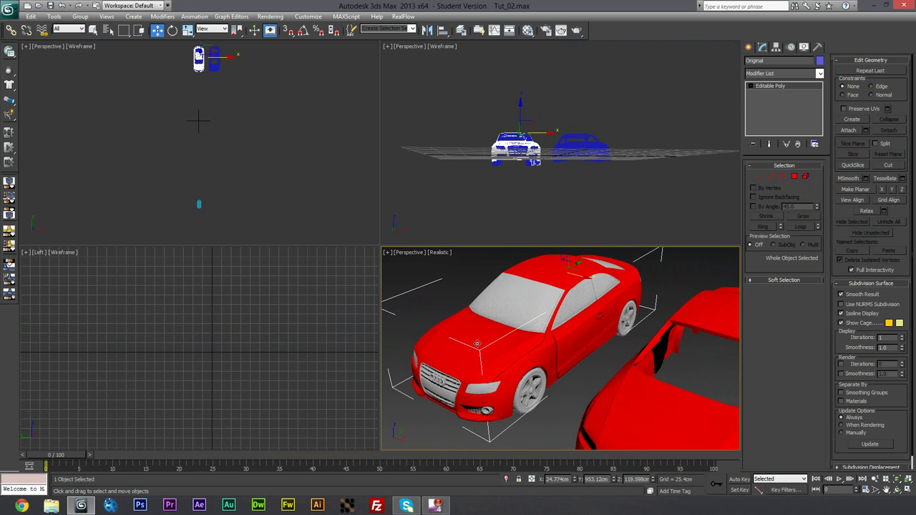
pyautogui.click(622, 396)
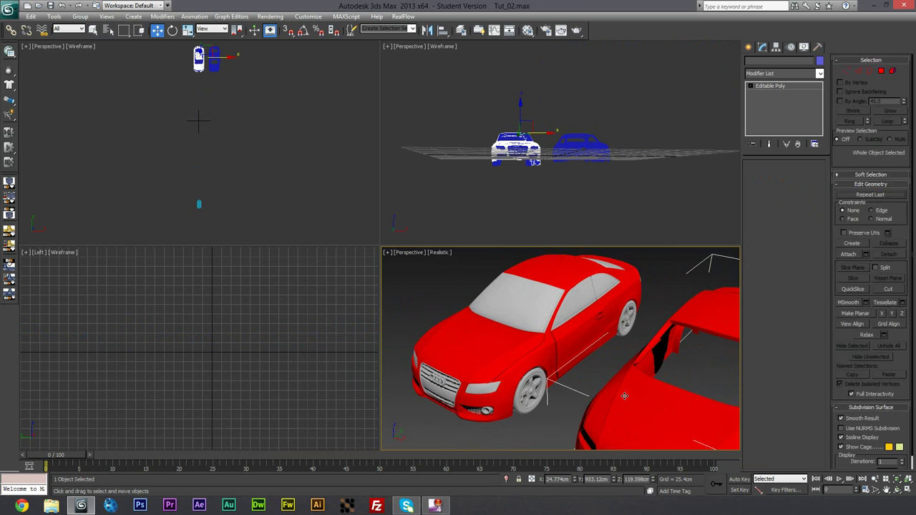
pyautogui.click(478, 358)
pyautogui.scroll(-6, 390, 354)
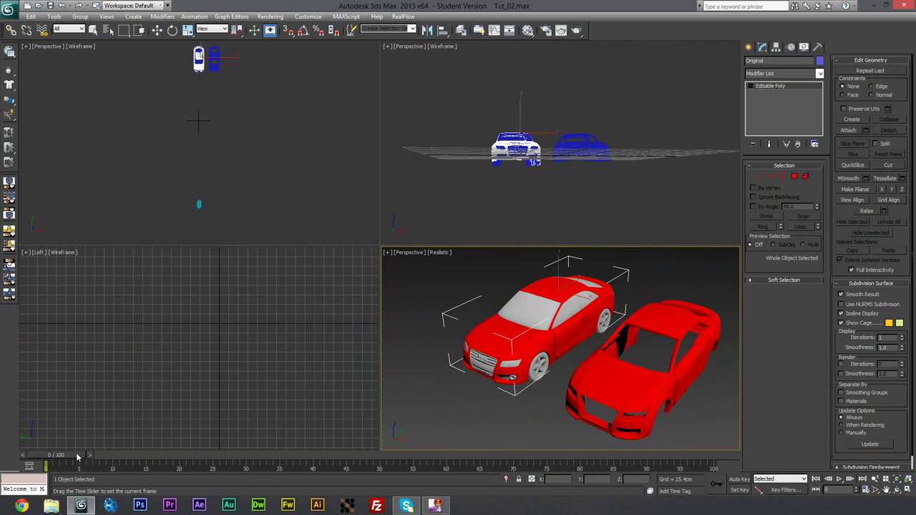
pyautogui.moveTo(71, 455)
pyautogui.mouseDown()
pyautogui.moveTo(92, 455)
pyautogui.moveTo(69, 455)
pyautogui.mouseUp()
pyautogui.press('w')
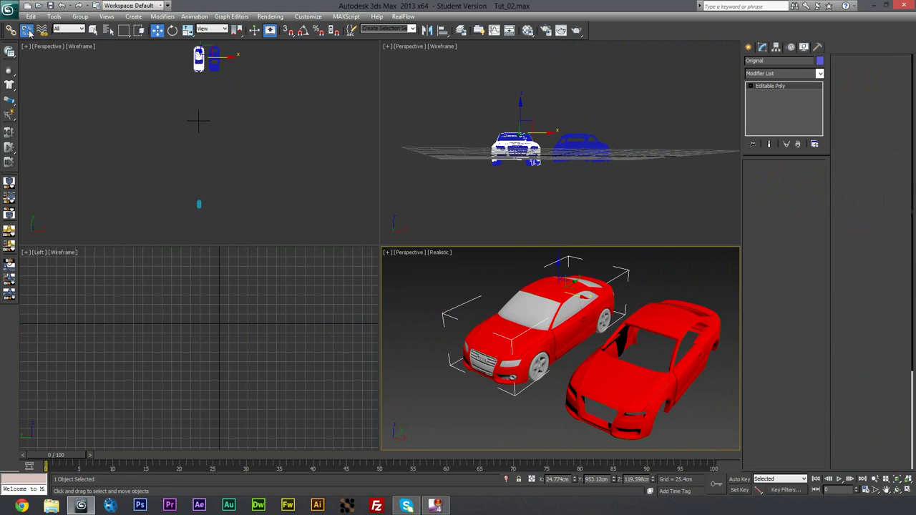
# Align the Crashed body to the Original body on X, Y and Z position, pivot point to pivot point
pyautogui.click(600, 377)
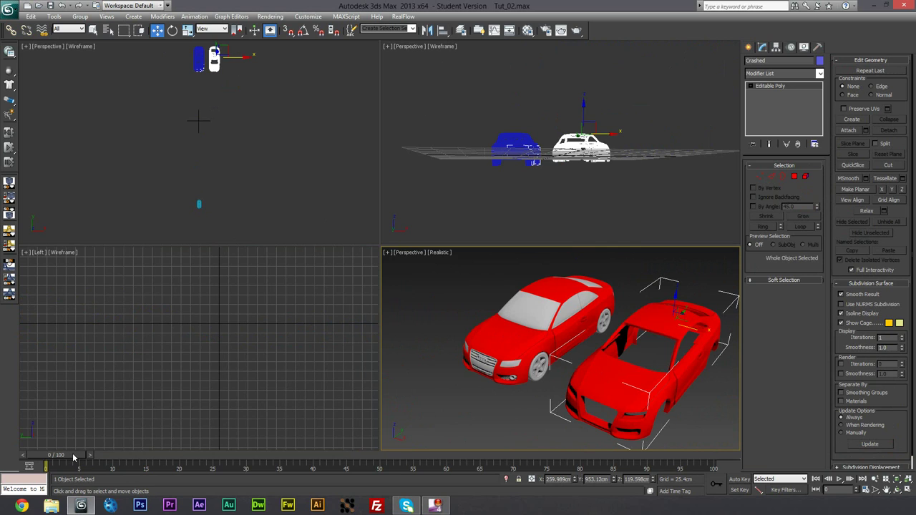
pyautogui.moveTo(73, 457)
pyautogui.mouseDown()
pyautogui.moveTo(87, 456)
pyautogui.moveTo(71, 458)
pyautogui.mouseUp()
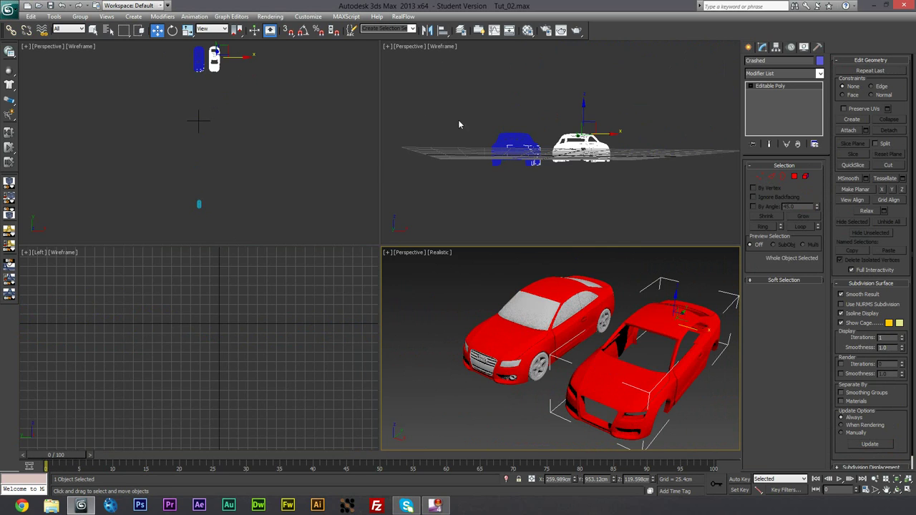
pyautogui.click(442, 30)
pyautogui.click(527, 343)
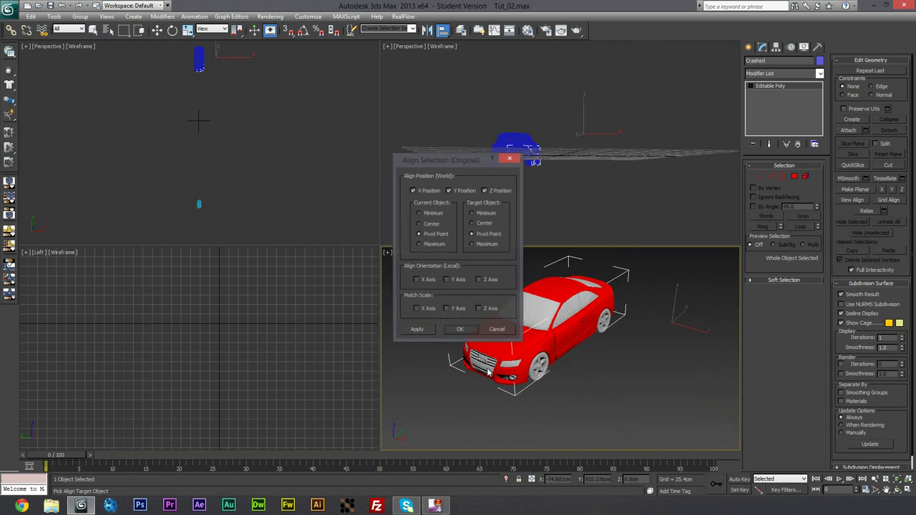
pyautogui.click(459, 330)
pyautogui.scroll(-5, 479, 332)
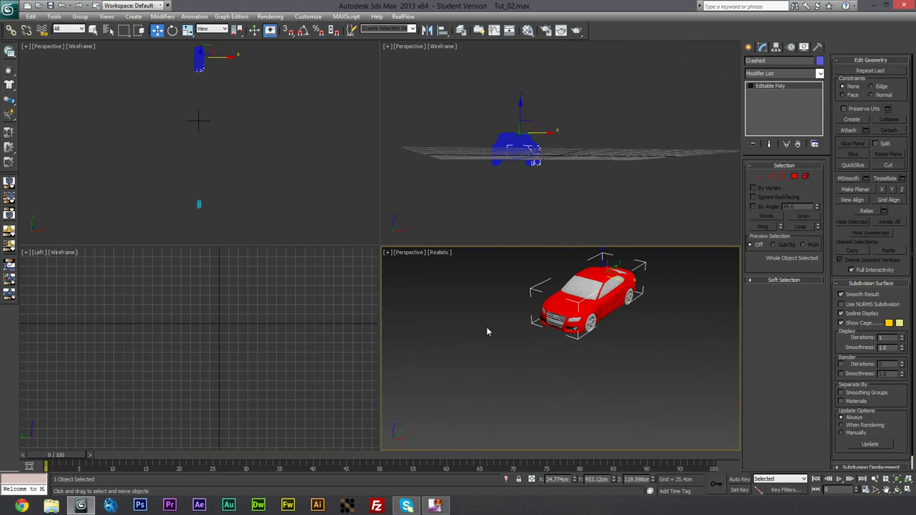
# Move the animation to frame 3 and select each body to check which one follows the car's motion
pyautogui.moveTo(71, 458); pyautogui.dragTo(91, 458)
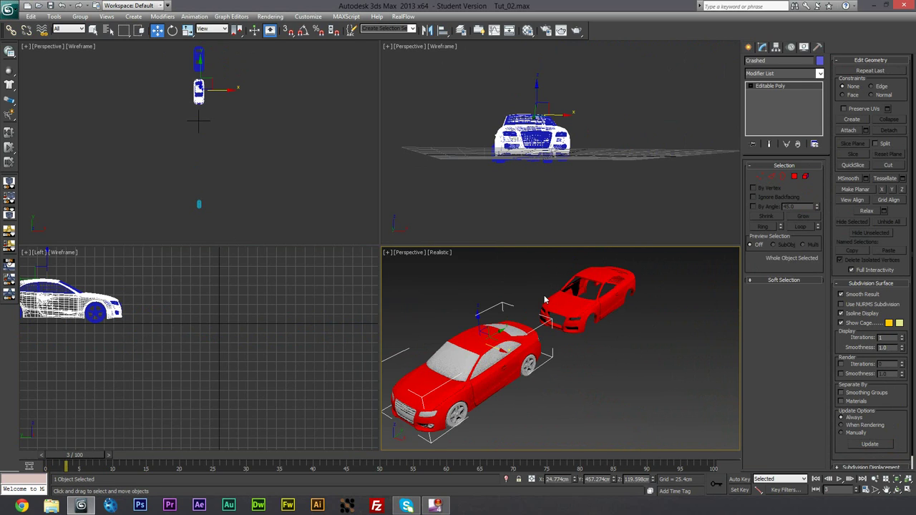
pyautogui.click(570, 305)
pyautogui.click(438, 397)
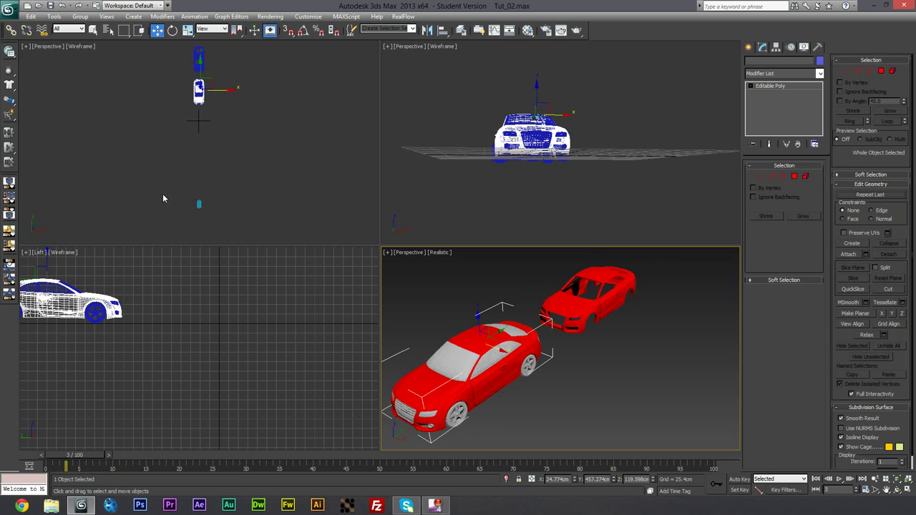
# Switch the plan wireframe viewport to an orthographic Top view near the pillar and hide its grid
pyautogui.moveTo(238, 153)
pyautogui.mouseDown(button='middle')
pyautogui.moveTo(231, 135)
pyautogui.moveTo(209, 469)
pyautogui.mouseUp(button='middle')
pyautogui.scroll(2, 227, 147)
pyautogui.press('t')
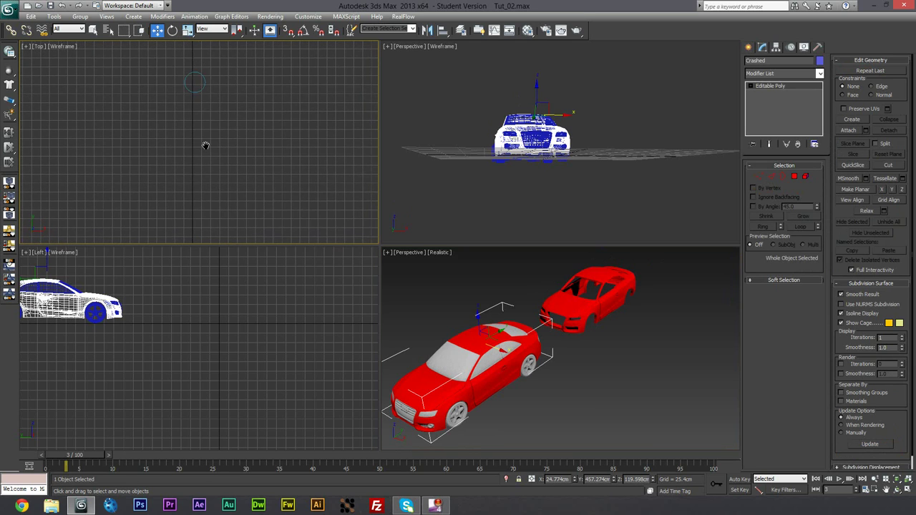
pyautogui.moveTo(204, 145); pyautogui.dragTo(205, 250, button='middle')
pyautogui.press('g')
# Set the animation to frame 13 and enter vertex editing on the Crashed body, with its front end at the pillar in view
pyautogui.moveTo(100, 451); pyautogui.dragTo(149, 455)
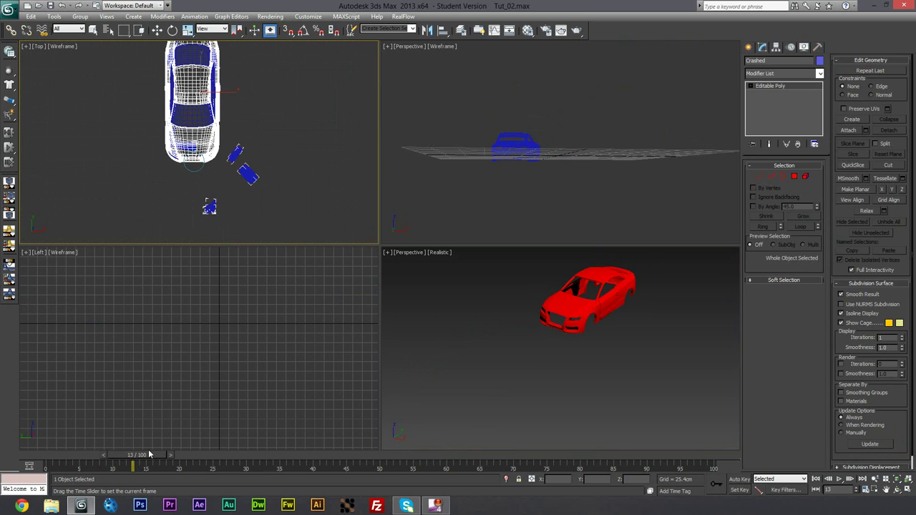
pyautogui.press('w')
pyautogui.scroll(8, 236, 188)
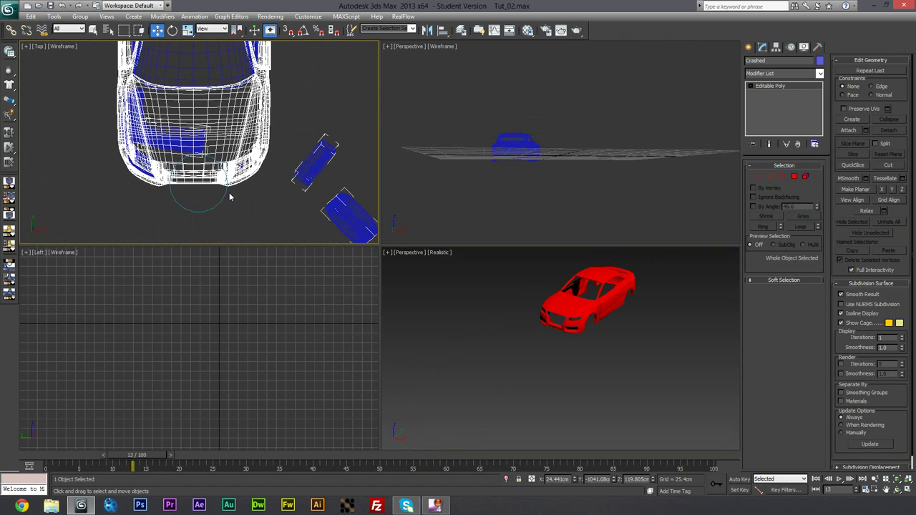
pyautogui.scroll(3, 230, 197)
pyautogui.moveTo(224, 185); pyautogui.dragTo(224, 163, button='middle')
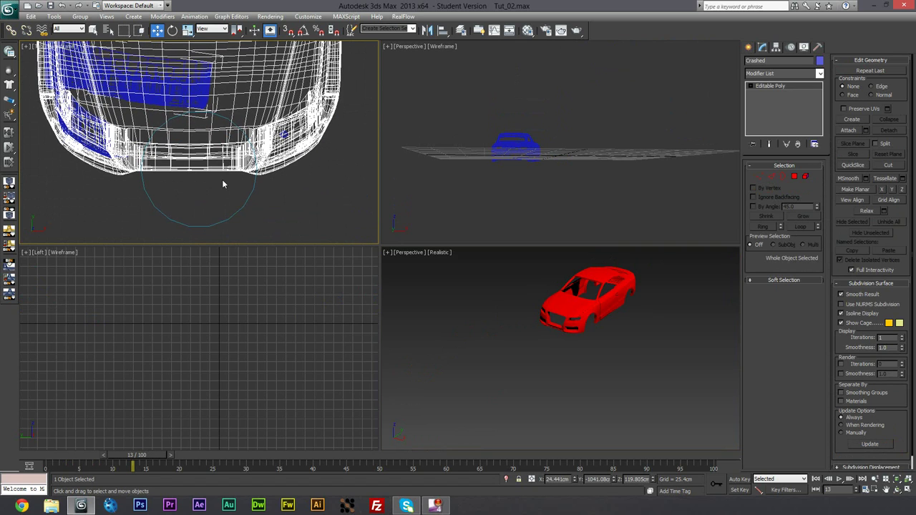
pyautogui.scroll(-1, 222, 184)
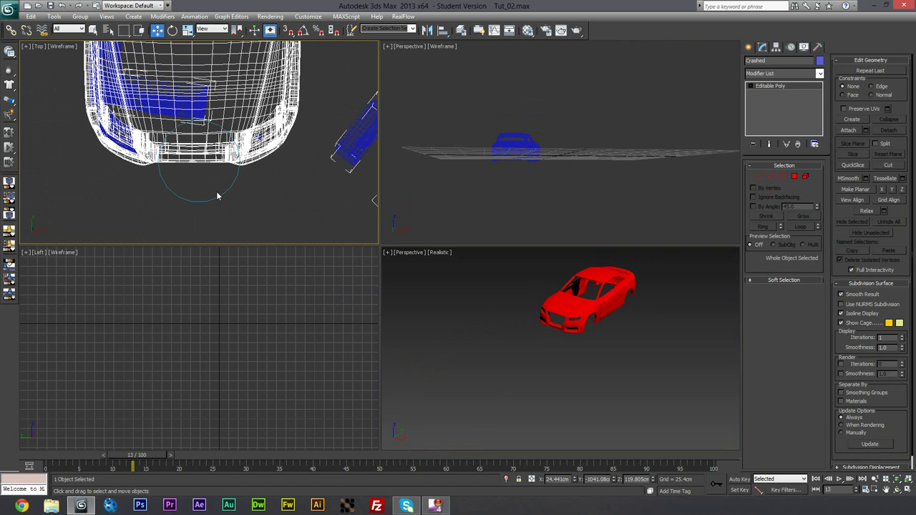
pyautogui.click(758, 177)
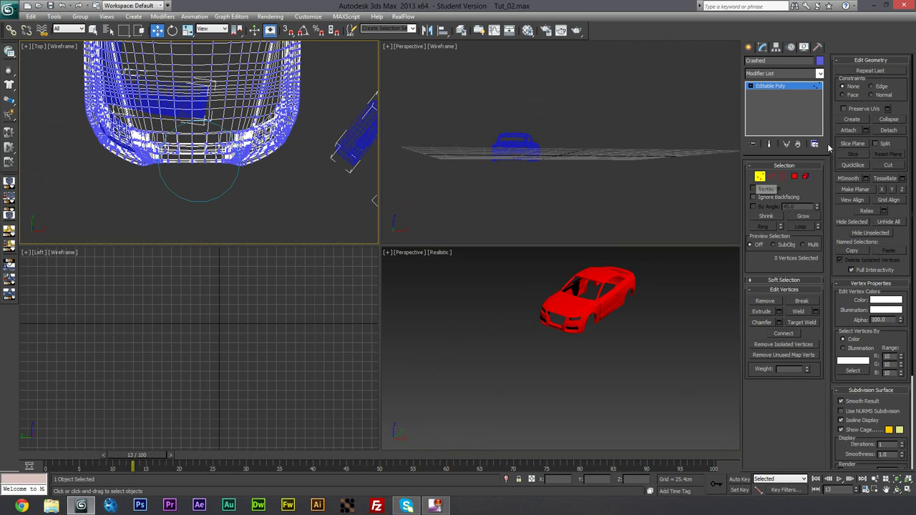
# Enable Use Soft Selection for the Crashed body's vertices
pyautogui.click(198, 107)
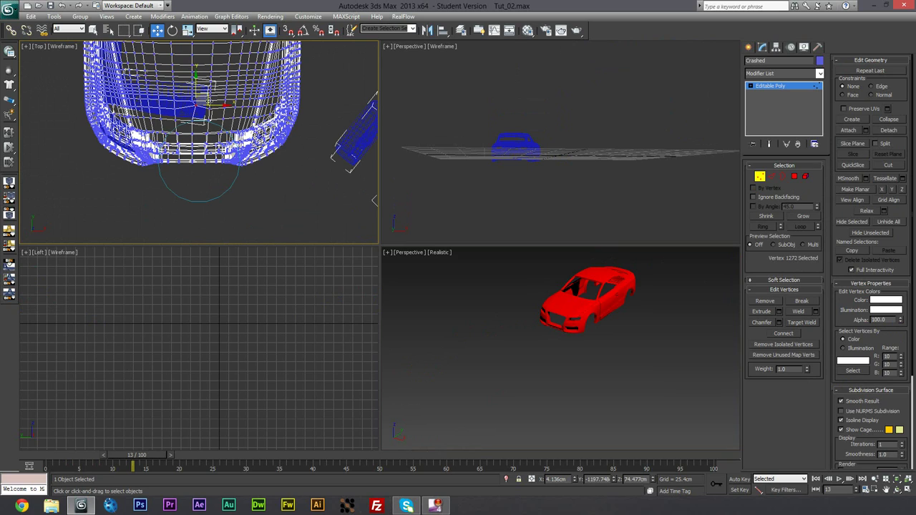
pyautogui.hotkey('ctrl', 'z')
pyautogui.click(774, 280)
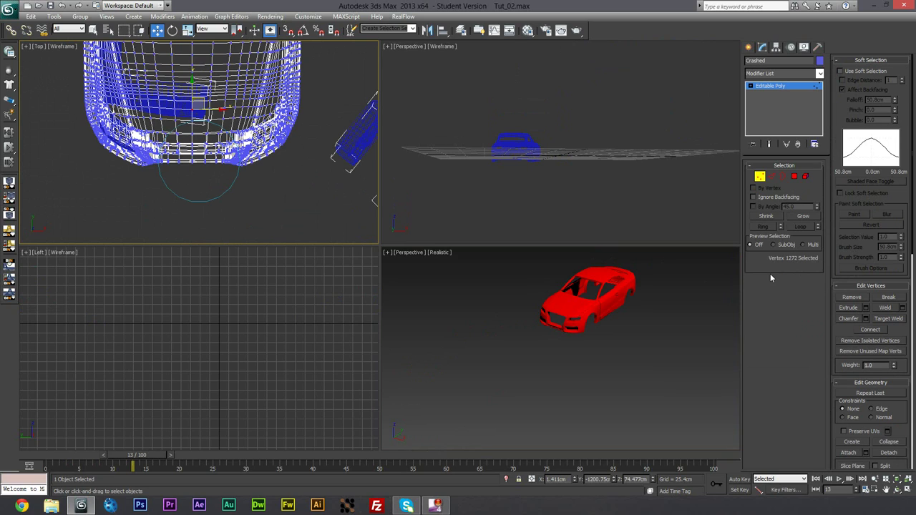
pyautogui.click(841, 71)
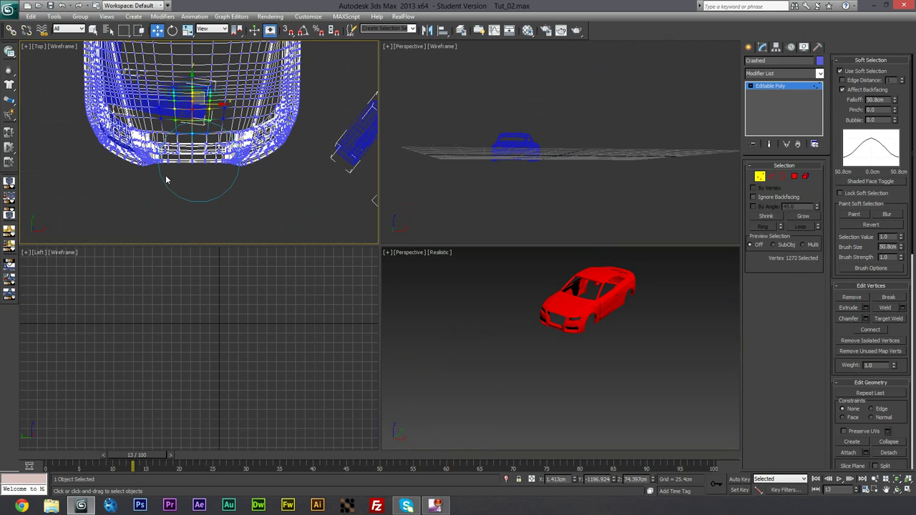
# Push the Crashed body's front bumper vertices back in the Top view, denting the middle around the pillar and bending both corners
pyautogui.moveTo(197, 158); pyautogui.dragTo(208, 117)
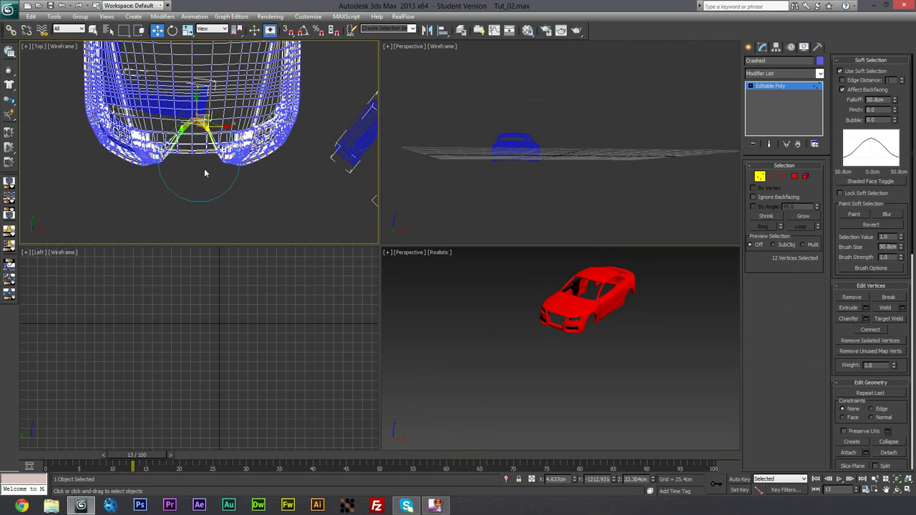
pyautogui.hotkey('ctrl', 'z')
pyautogui.moveTo(198, 189); pyautogui.dragTo(247, 170)
pyautogui.moveTo(258, 137); pyautogui.dragTo(279, 126)
pyautogui.moveTo(206, 162); pyautogui.dragTo(276, 131)
pyautogui.click(261, 140)
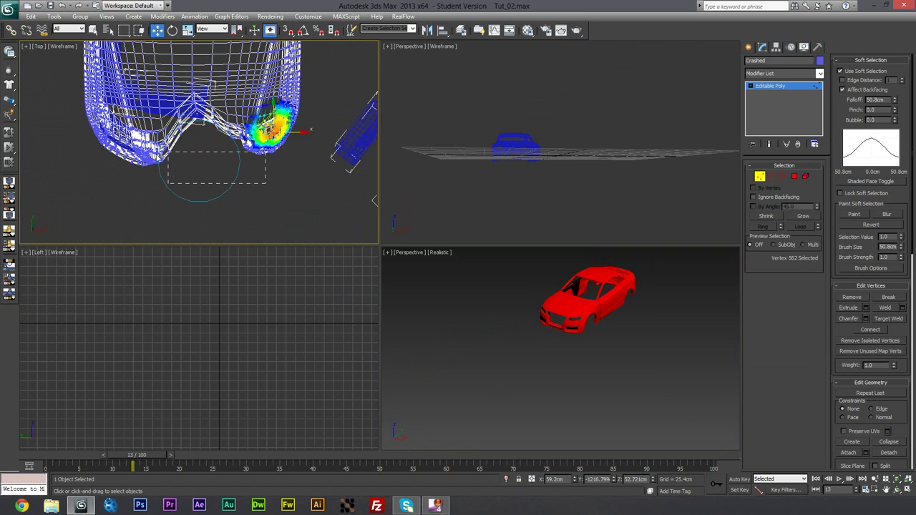
pyautogui.moveTo(158, 158); pyautogui.dragTo(161, 165)
pyautogui.moveTo(186, 193); pyautogui.dragTo(158, 140)
# Crumple the Crashed body's hood by moving soft-selected vertices near the pillar in the shaded perspective view
pyautogui.moveTo(474, 315); pyautogui.dragTo(515, 284, button='middle')
pyautogui.press('z')
pyautogui.keyDown('alt'); pyautogui.moveTo(531, 379); pyautogui.dragTo(575, 390, button='middle'); pyautogui.keyUp('alt')
pyautogui.click(608, 371)
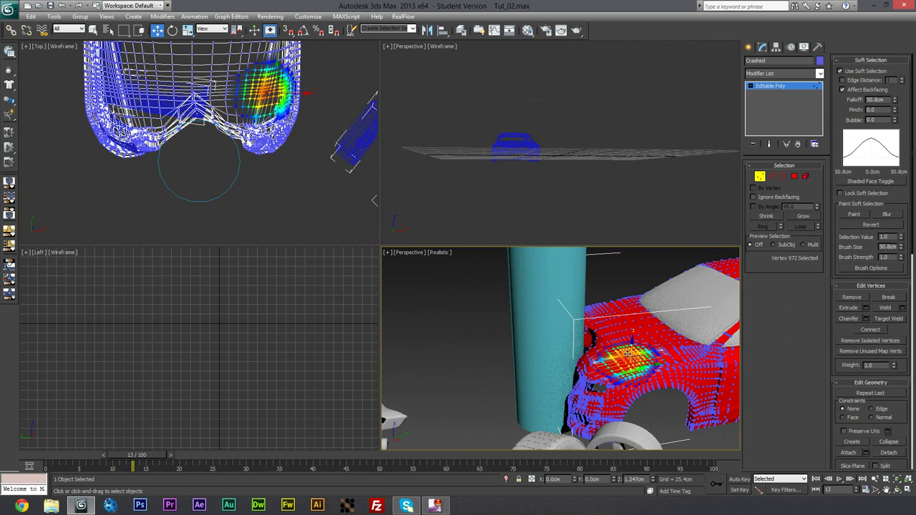
pyautogui.click(624, 328)
pyautogui.click(635, 327)
pyautogui.click(632, 331)
pyautogui.click(635, 331)
pyautogui.click(632, 331)
pyautogui.moveTo(630, 320); pyautogui.dragTo(608, 299)
pyautogui.click(615, 313)
pyautogui.click(608, 310)
pyautogui.click(613, 314)
pyautogui.click(624, 330)
pyautogui.moveTo(637, 329); pyautogui.dragTo(685, 374)
pyautogui.click(639, 332)
pyautogui.click(638, 354)
pyautogui.click(660, 351)
pyautogui.click(613, 304)
pyautogui.click(618, 324)
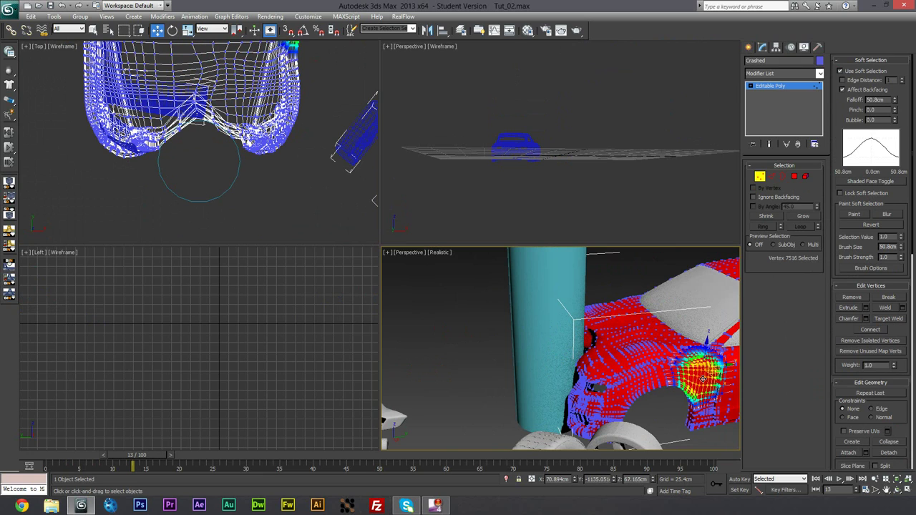
# Deform the front fender and headlight area of the Crashed body, and leave vertex editing
pyautogui.click(704, 391)
pyautogui.click(705, 394)
pyautogui.click(680, 382)
pyautogui.click(673, 383)
pyautogui.moveTo(659, 387)
pyautogui.mouseDown()
pyautogui.moveTo(615, 376)
pyautogui.moveTo(626, 365)
pyautogui.moveTo(634, 386)
pyautogui.moveTo(613, 412)
pyautogui.moveTo(603, 392)
pyautogui.moveTo(594, 397)
pyautogui.mouseUp()
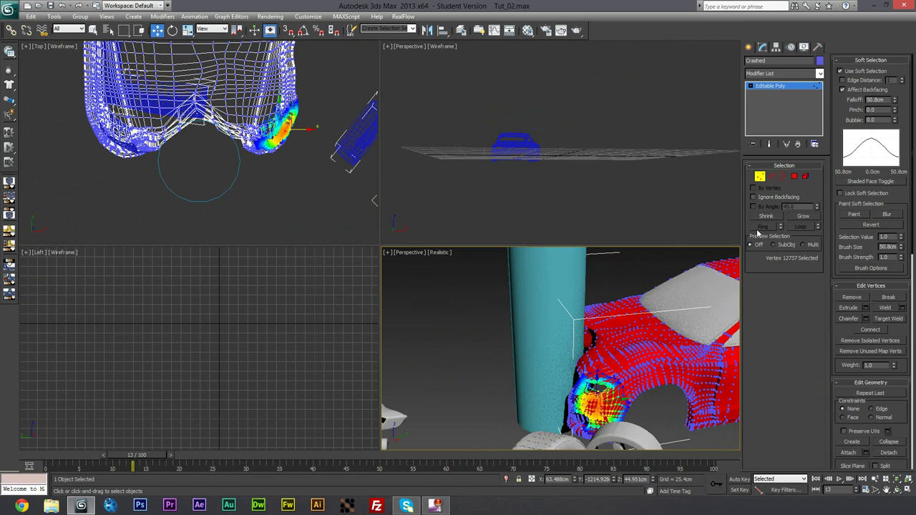
pyautogui.click(759, 177)
# Examine the dented front end from several angles and move the animation to frame 20 to check the body after impact
pyautogui.click(419, 374)
pyautogui.click(609, 363)
pyautogui.keyDown('alt'); pyautogui.moveTo(609, 363); pyautogui.dragTo(458, 408, button='middle'); pyautogui.keyUp('alt')
pyautogui.scroll(-1, 600, 367)
pyautogui.scroll(1, 601, 368)
pyautogui.scroll(-3, 540, 344)
pyautogui.moveTo(157, 460); pyautogui.dragTo(203, 466)
pyautogui.press('w')
pyautogui.keyDown('alt'); pyautogui.moveTo(533, 350); pyautogui.dragTo(509, 372, button='middle'); pyautogui.keyUp('alt')
pyautogui.press('z')
pyautogui.scroll(-5, 500, 379)
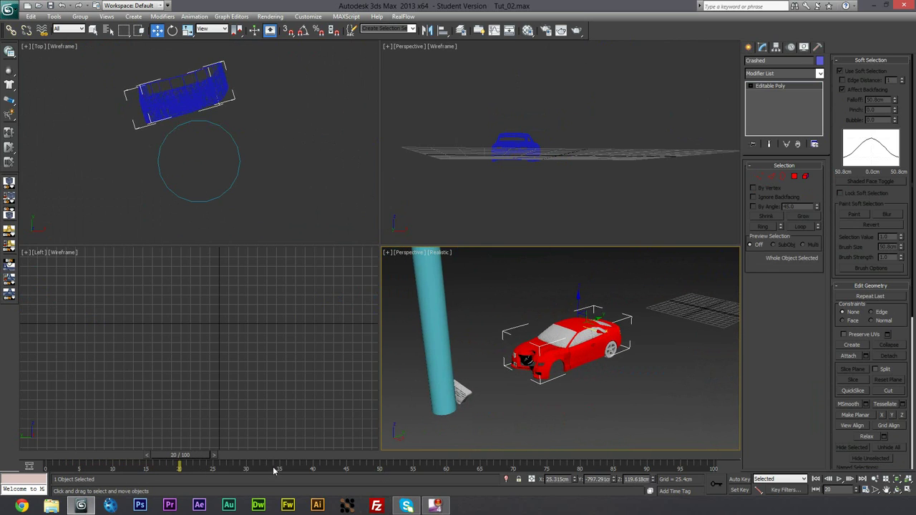
# Compare the car at frames 0 and 2 to check how the Original and Crashed bodies follow the motion
pyautogui.moveTo(189, 454); pyautogui.dragTo(50, 454)
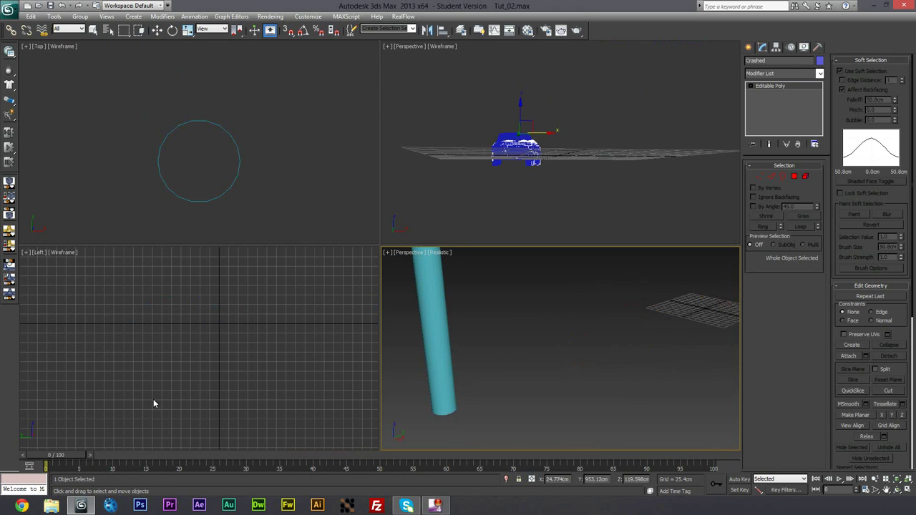
pyautogui.moveTo(635, 321); pyautogui.dragTo(434, 399, button='middle')
pyautogui.moveTo(651, 337); pyautogui.dragTo(545, 401, button='middle')
pyautogui.scroll(5, 546, 403)
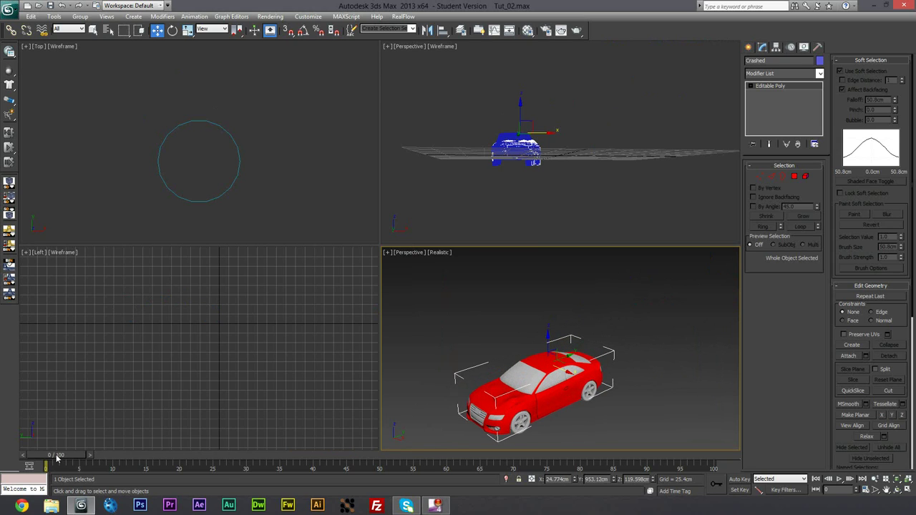
pyautogui.moveTo(57, 457)
pyautogui.mouseDown()
pyautogui.moveTo(94, 459)
pyautogui.moveTo(70, 461)
pyautogui.mouseUp()
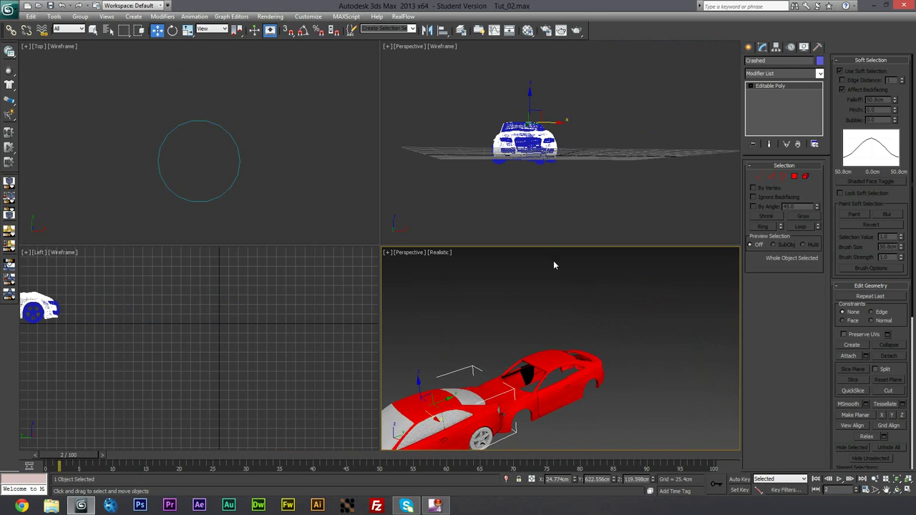
pyautogui.press('z')
pyautogui.moveTo(520, 352); pyautogui.dragTo(507, 335, button='middle')
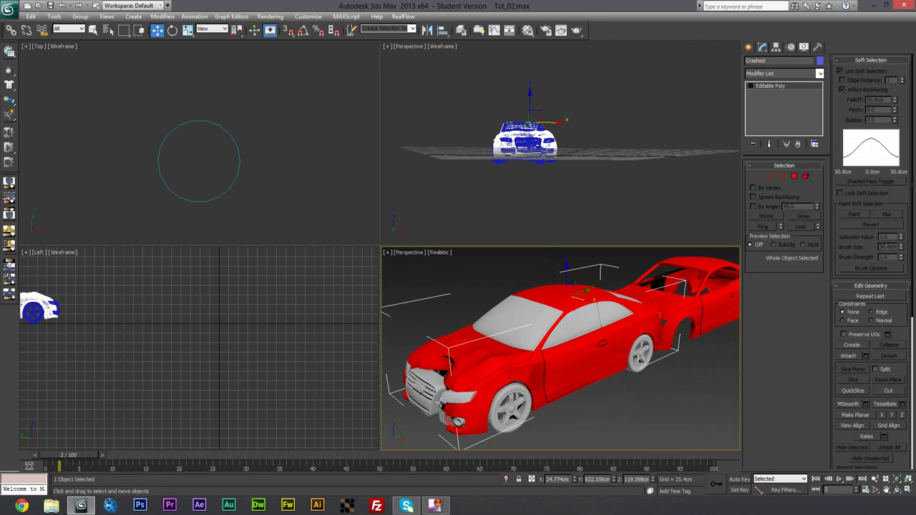
pyautogui.moveTo(74, 456); pyautogui.dragTo(62, 456)
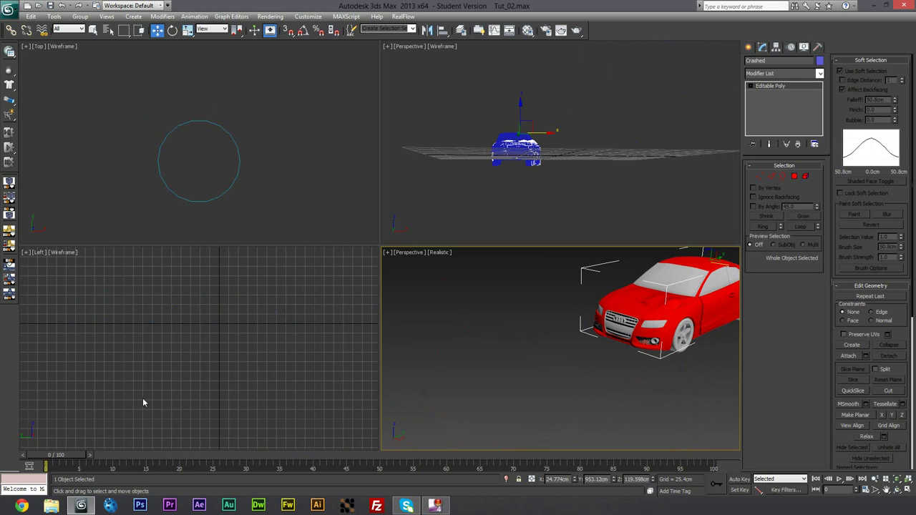
pyautogui.press('z')
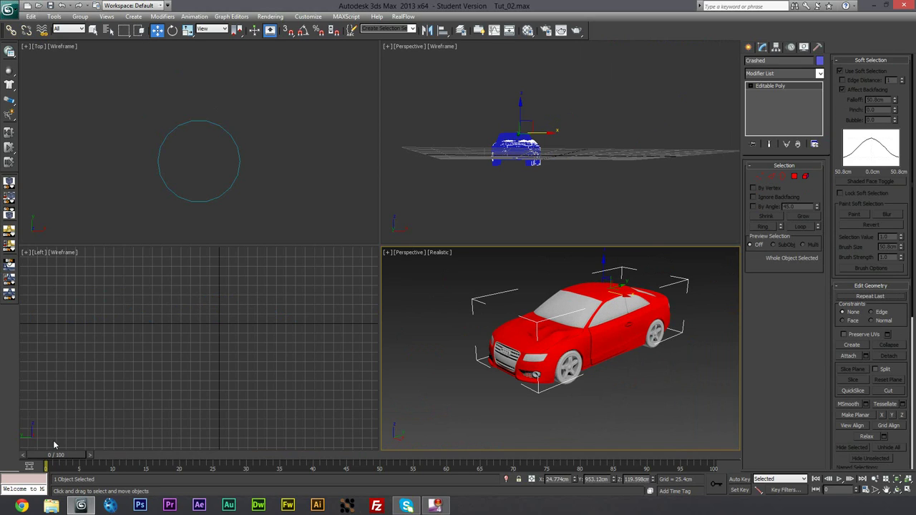
# Move the Crashed body at frame 0 along X to about 247 cm, beside the complete car
pyautogui.moveTo(66, 453)
pyautogui.mouseDown()
pyautogui.moveTo(74, 456)
pyautogui.moveTo(58, 459)
pyautogui.mouseUp()
pyautogui.press('w')
pyautogui.moveTo(618, 295); pyautogui.dragTo(616, 379)
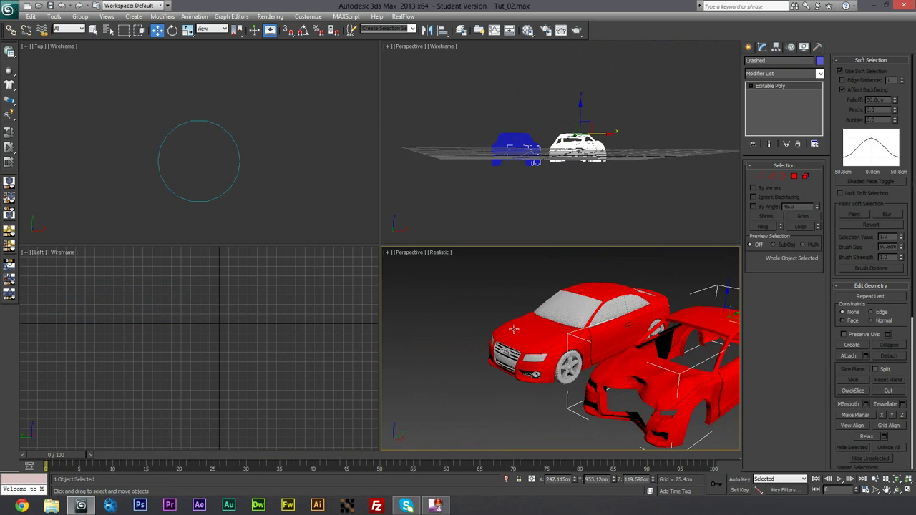
pyautogui.moveTo(81, 455); pyautogui.dragTo(60, 457)
# Unhide all objects and link the Original body to the MassFX rigid body box around the car
pyautogui.rightClick(450, 326)
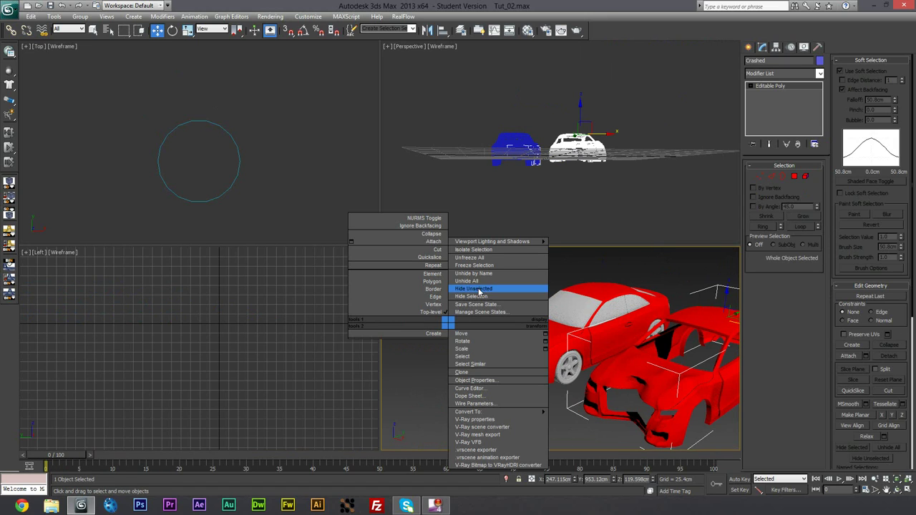
pyautogui.click(485, 282)
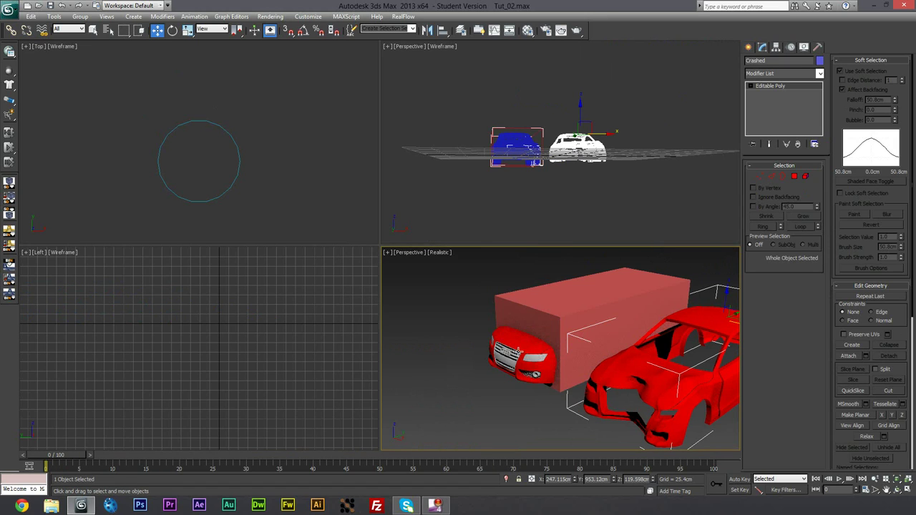
pyautogui.click(531, 346)
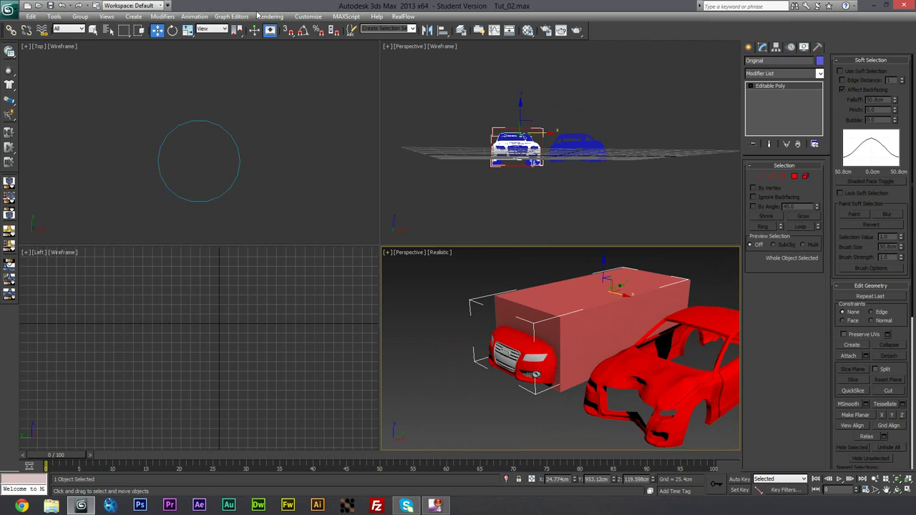
pyautogui.click(11, 30)
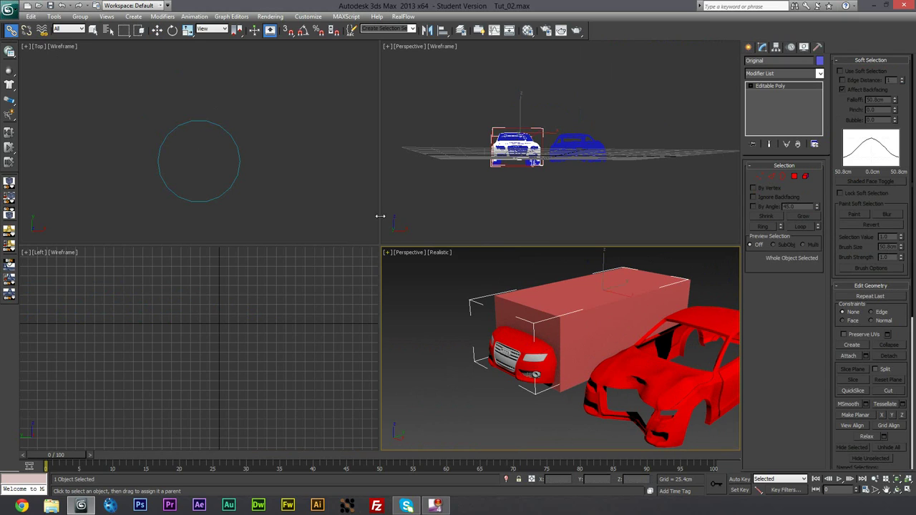
pyautogui.click(549, 317)
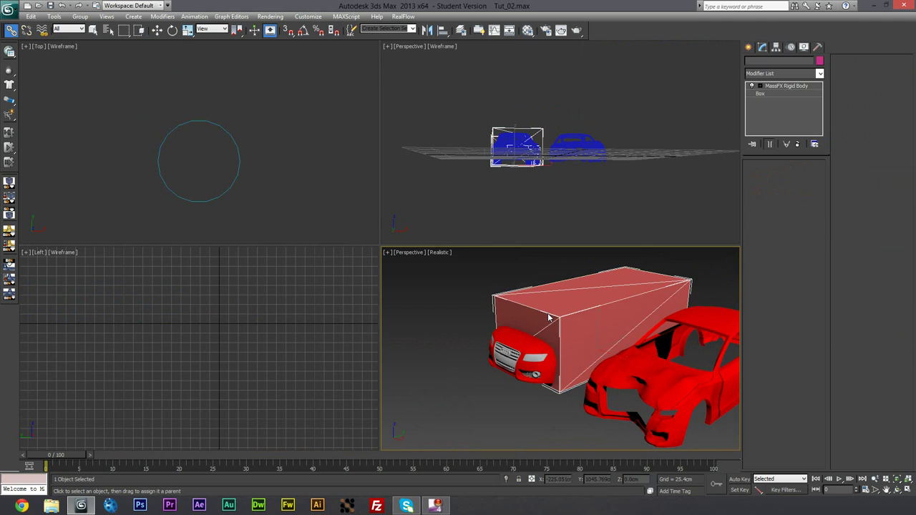
# Hide the rigid body box and scrub the first frames to check the Original body's motion, returning to frame 0
pyautogui.rightClick(549, 317)
pyautogui.click(572, 295)
pyautogui.keyDown('alt'); pyautogui.moveTo(572, 295); pyautogui.dragTo(503, 295, button='middle'); pyautogui.keyUp('alt')
pyautogui.scroll(-2, 530, 291)
pyautogui.moveTo(62, 457)
pyautogui.mouseDown()
pyautogui.moveTo(80, 456)
pyautogui.moveTo(70, 460)
pyautogui.mouseUp()
pyautogui.moveTo(437, 344); pyautogui.dragTo(691, 259, button='middle')
pyautogui.scroll(-4, 508, 384)
pyautogui.moveTo(502, 382); pyautogui.dragTo(530, 384, button='middle')
pyautogui.moveTo(76, 456); pyautogui.dragTo(54, 465)
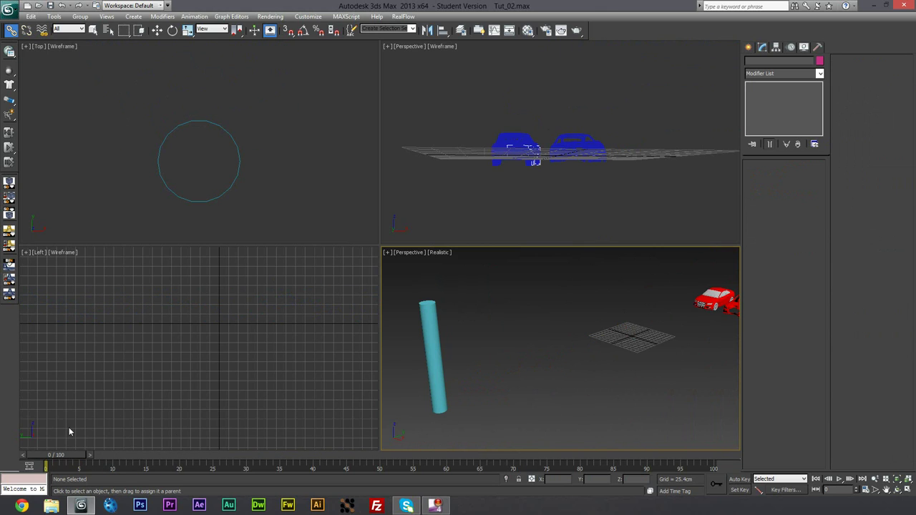
# Select only the Original body, leave the linking tool and add a Morpher modifier to the body
pyautogui.moveTo(590, 388); pyautogui.dragTo(458, 432, button='middle')
pyautogui.scroll(6, 569, 352)
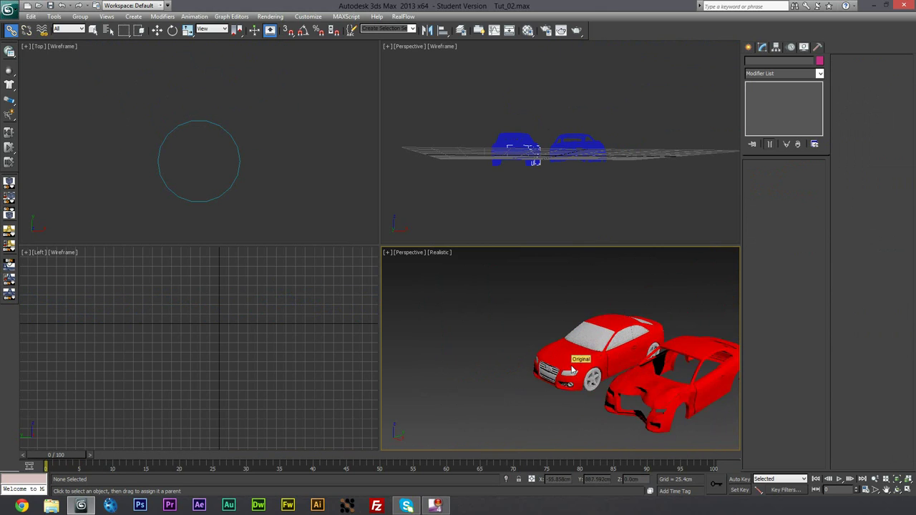
pyautogui.moveTo(550, 361); pyautogui.dragTo(515, 337, button='middle')
pyautogui.click(694, 379)
pyautogui.click(649, 257)
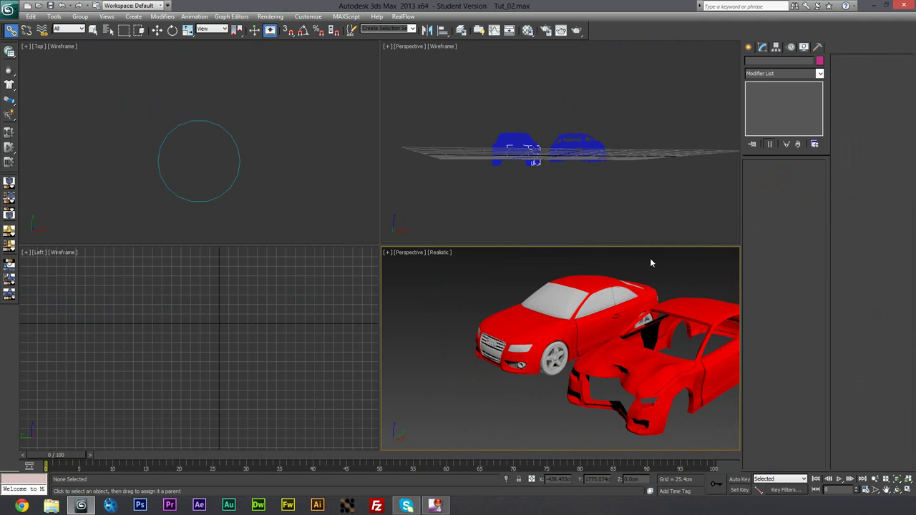
pyautogui.click(518, 328)
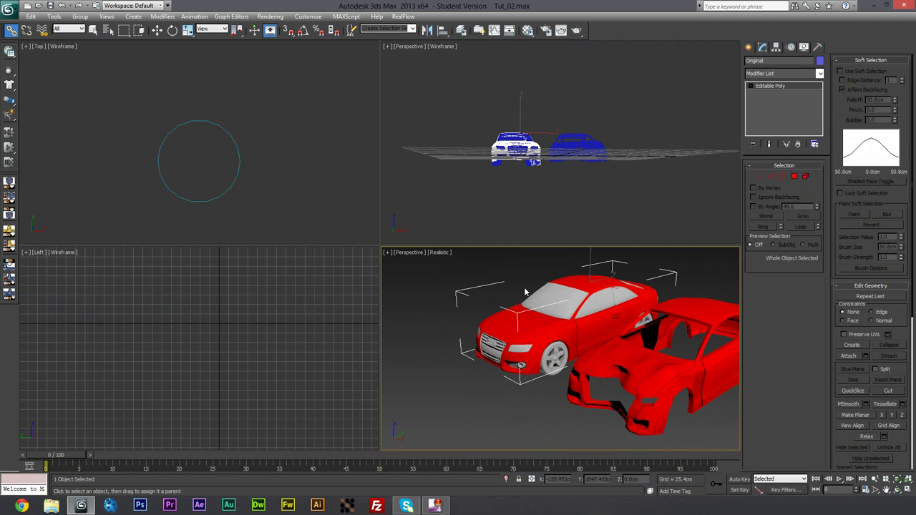
pyautogui.doubleClick(524, 324)
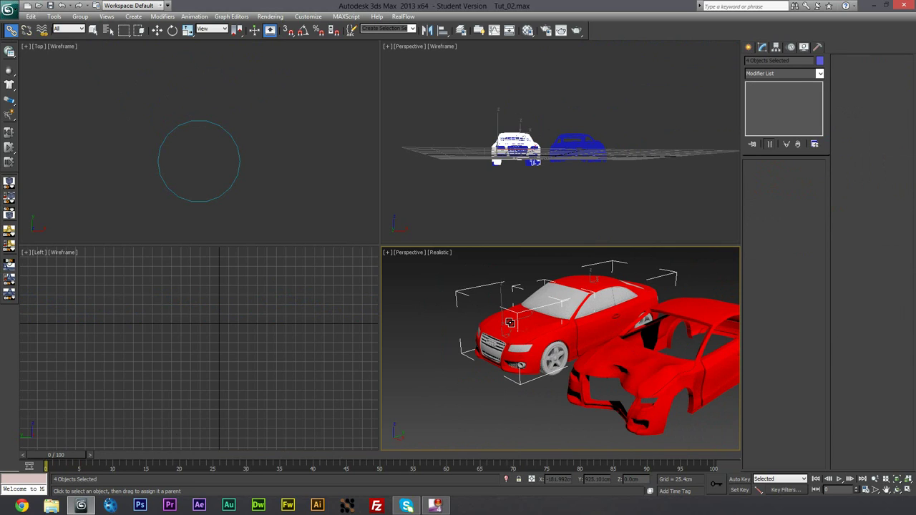
pyautogui.click(509, 322)
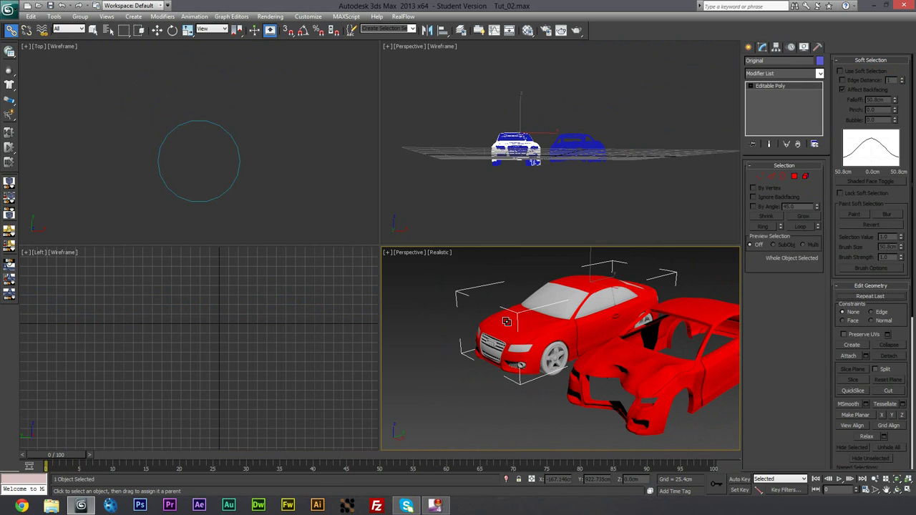
pyautogui.rightClick(480, 308)
pyautogui.press('w')
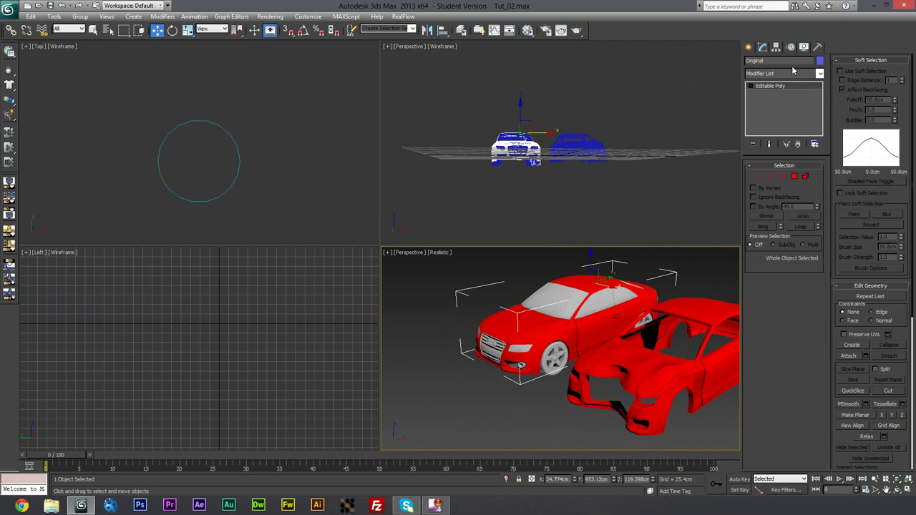
pyautogui.click(787, 74)
pyautogui.press('m')
pyautogui.click(787, 153)
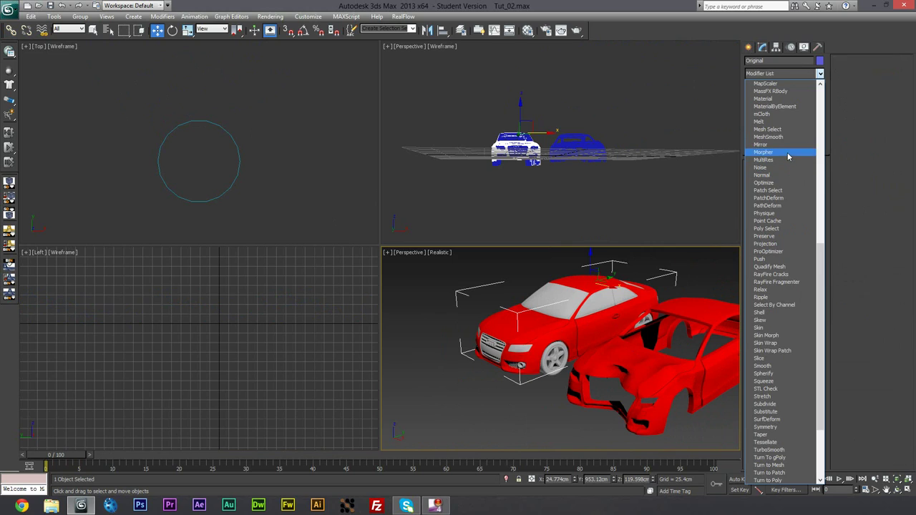
# Pick the Crashed body as the target of the first Morpher channel and test the channel's strength
pyautogui.moveTo(639, 292); pyautogui.dragTo(630, 287, button='middle')
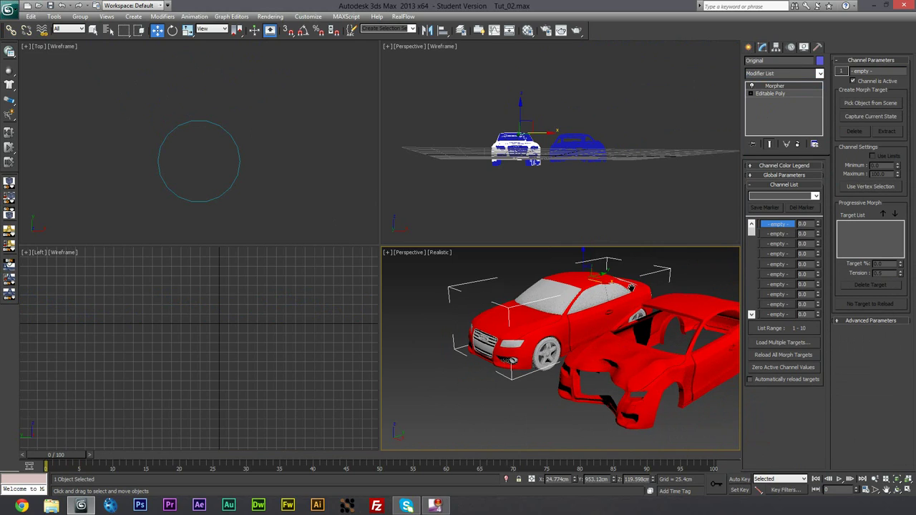
pyautogui.click(860, 105)
pyautogui.click(701, 308)
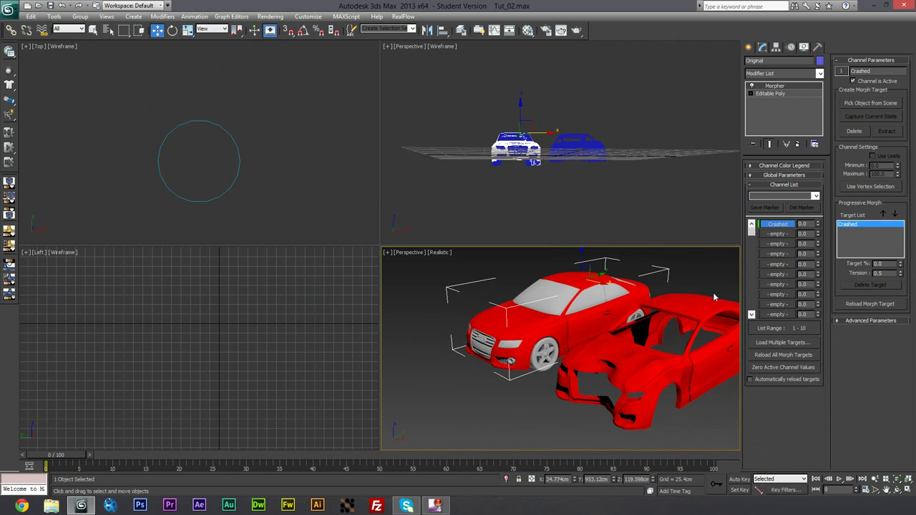
pyautogui.moveTo(819, 227); pyautogui.dragTo(825, 260)
pyautogui.moveTo(818, 223); pyautogui.dragTo(815, 269)
# Select the separate Crashed body beside the car and hide it
pyautogui.moveTo(497, 397); pyautogui.dragTo(575, 310, button='middle')
pyautogui.scroll(-3, 539, 355)
pyautogui.moveTo(514, 361)
pyautogui.mouseDown(button='middle')
pyautogui.moveTo(570, 331)
pyautogui.moveTo(503, 367)
pyautogui.mouseUp(button='middle')
pyautogui.scroll(-4, 495, 357)
pyautogui.click(576, 376)
pyautogui.moveTo(575, 372); pyautogui.dragTo(548, 370, button='middle')
pyautogui.scroll(3, 555, 359)
pyautogui.click(552, 344)
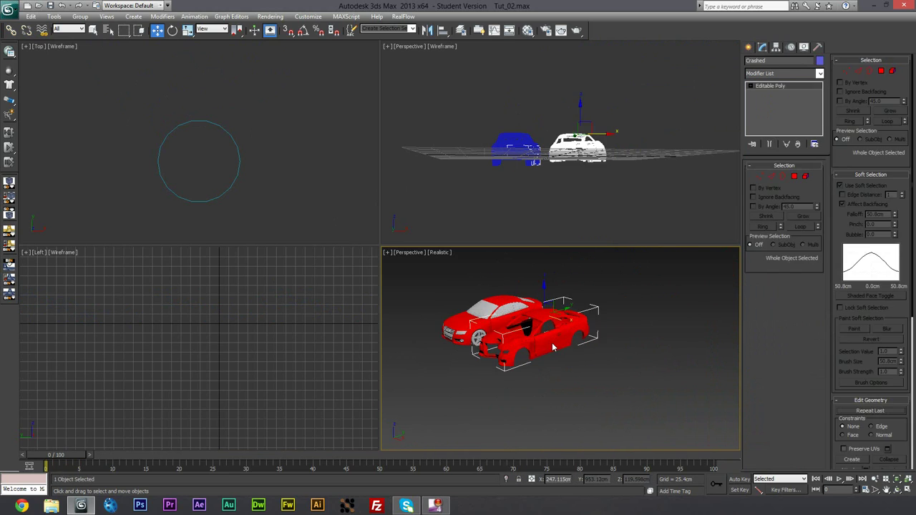
pyautogui.rightClick(549, 340)
pyautogui.click(578, 315)
pyautogui.keyDown('alt'); pyautogui.moveTo(565, 323); pyautogui.dragTo(523, 350, button='middle'); pyautogui.keyUp('alt')
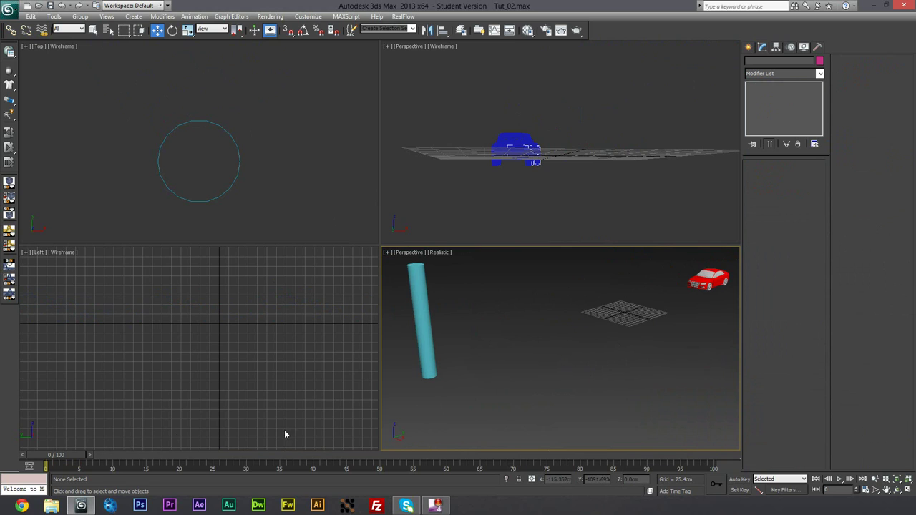
# Go to frame 11 just before the impact, select the Original body and turn on automatic keying
pyautogui.moveTo(89, 456); pyautogui.dragTo(159, 459)
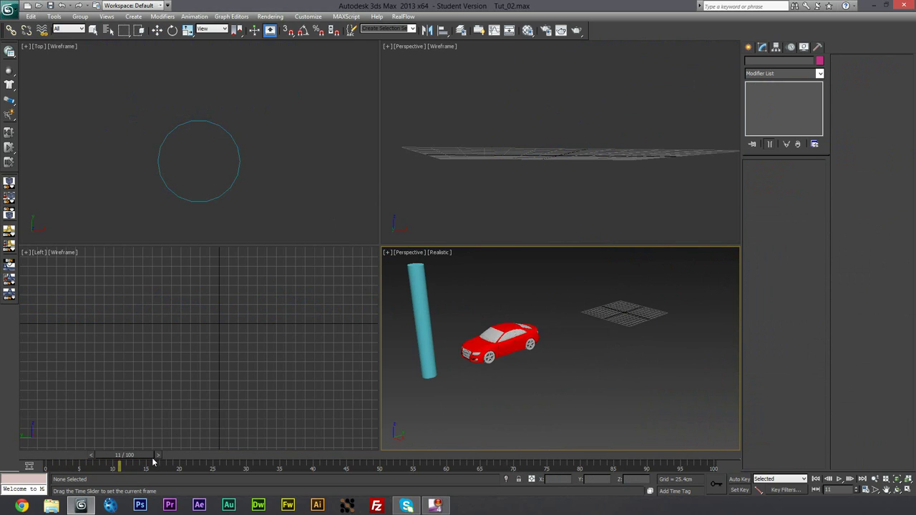
pyautogui.press('w')
pyautogui.click(482, 351)
pyautogui.click(96, 455)
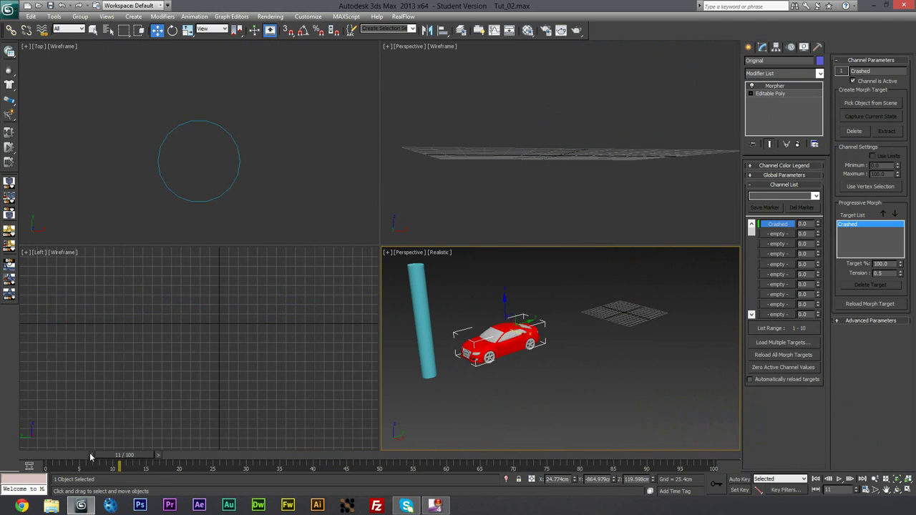
pyautogui.moveTo(434, 398); pyautogui.dragTo(588, 372, button='middle')
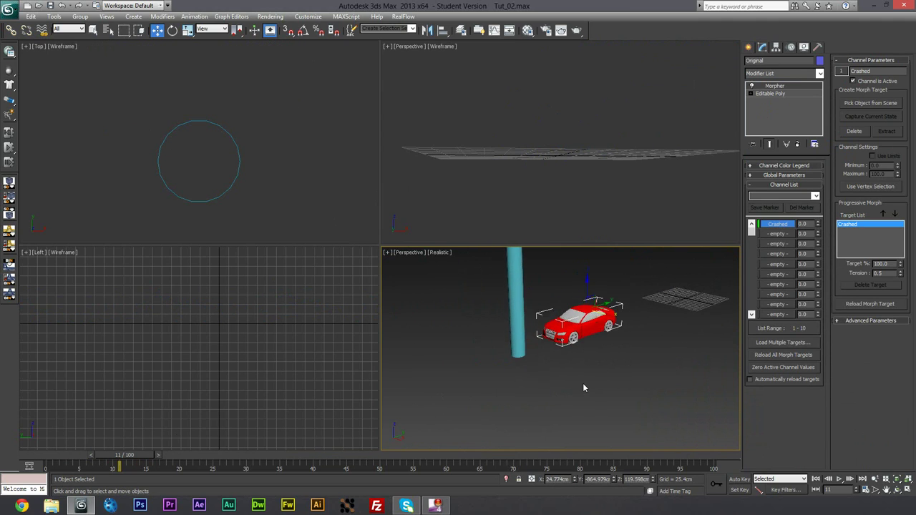
pyautogui.scroll(3, 583, 384)
pyautogui.click(738, 479)
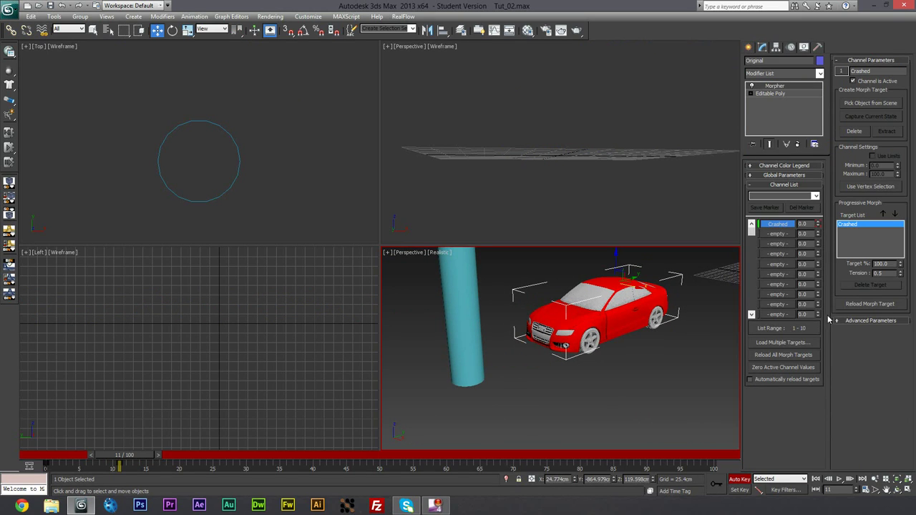
# Key the Crashed morph channel at 0 on frame 11 and at 100 on frame 13
pyautogui.moveTo(145, 456); pyautogui.dragTo(170, 456)
pyautogui.press('w')
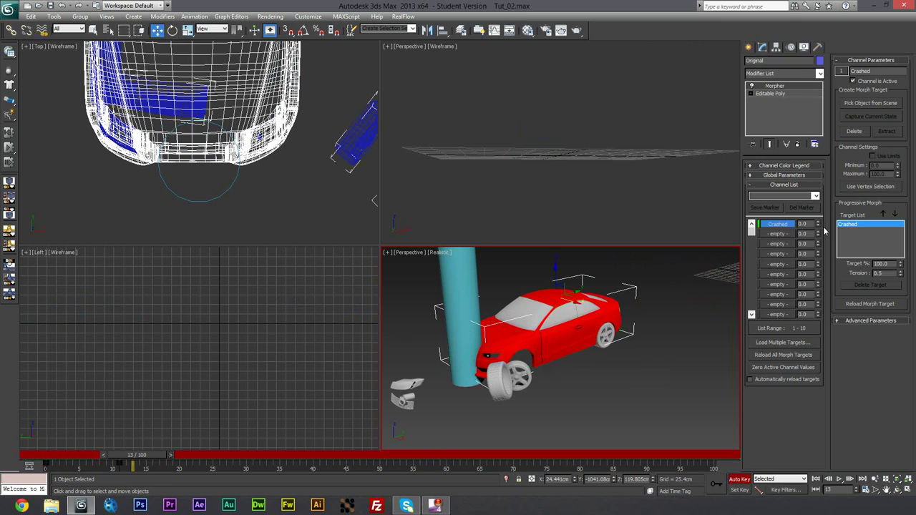
pyautogui.moveTo(817, 223); pyautogui.dragTo(814, 126)
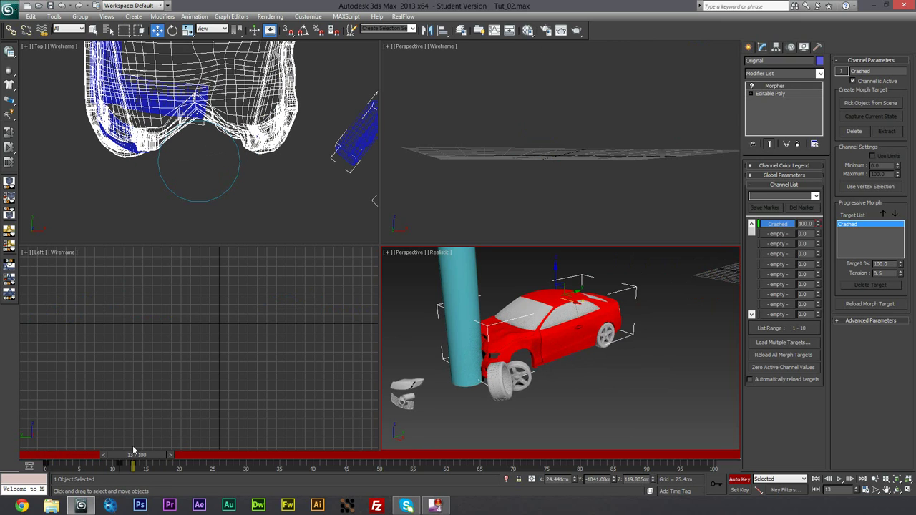
# Scrub frames 11 to 14 to check the keyed deformation, return to frame 0 and turn off automatic keying
pyautogui.moveTo(103, 456); pyautogui.dragTo(91, 456)
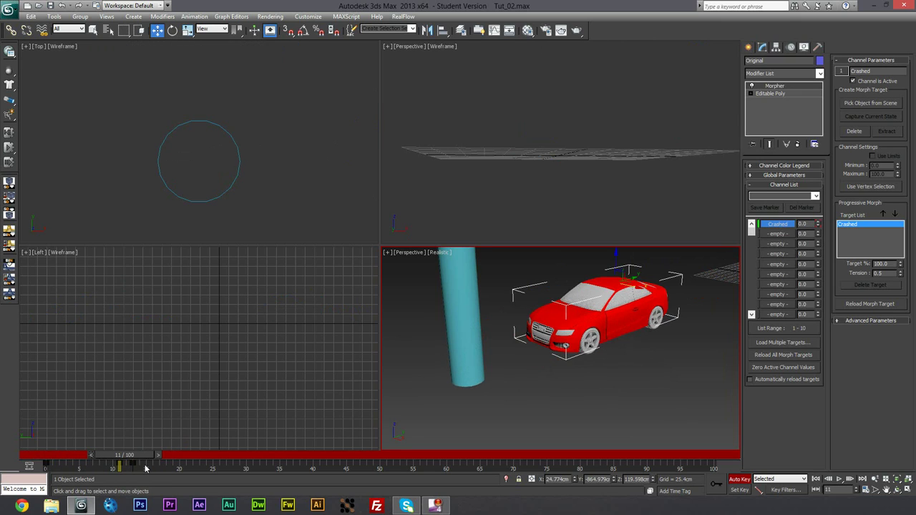
pyautogui.moveTo(158, 459); pyautogui.dragTo(170, 457)
pyautogui.click(177, 456)
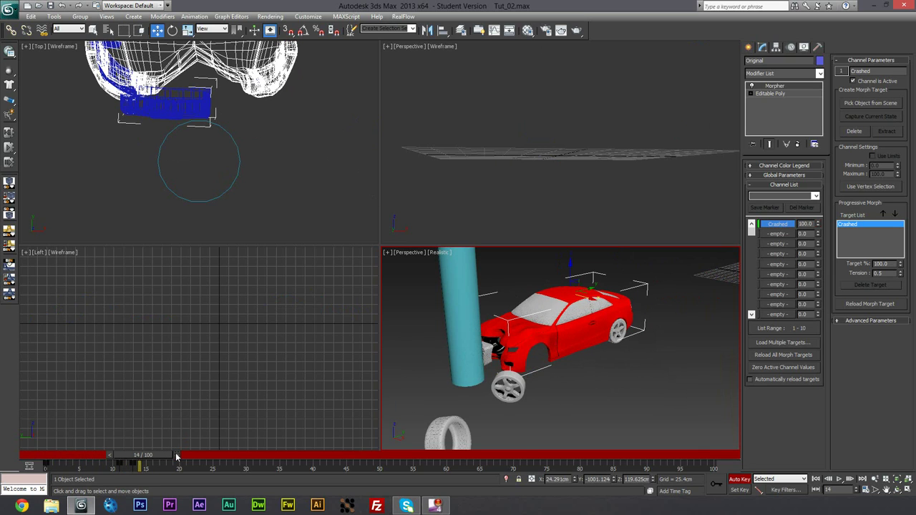
pyautogui.moveTo(104, 457); pyautogui.dragTo(63, 459)
pyautogui.press('w')
pyautogui.click(739, 478)
# Play the crash animation to review the body's deformation at the pillar, stop it and return to frame 0
pyautogui.moveTo(628, 293); pyautogui.dragTo(577, 323, button='middle')
pyautogui.scroll(-3, 604, 320)
pyautogui.scroll(3, 578, 323)
pyautogui.moveTo(541, 349); pyautogui.dragTo(562, 336, button='middle')
pyautogui.press('/')
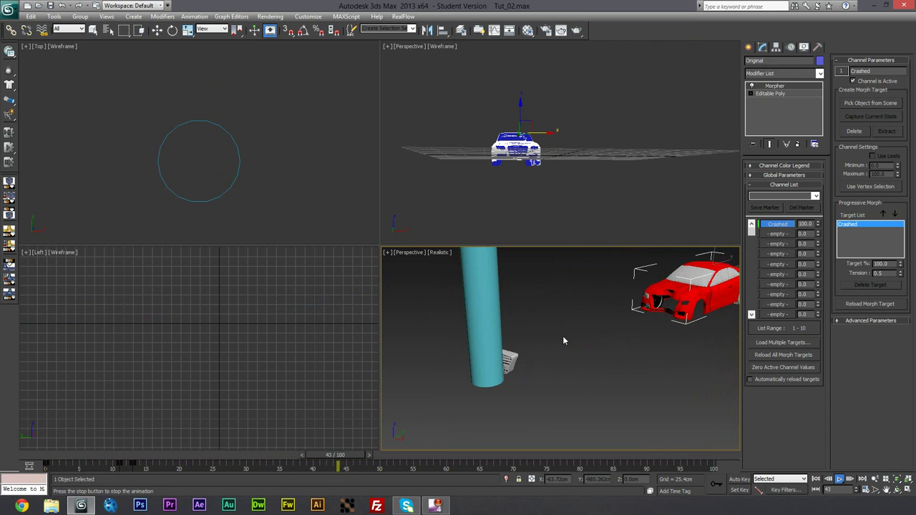
pyautogui.press('/')
pyautogui.press('w')
pyautogui.moveTo(380, 456); pyautogui.dragTo(49, 460)
# Scrub from frame 0 through the impact to frame 22 and examine the dented body beside the pillar
pyautogui.moveTo(635, 320); pyautogui.dragTo(454, 344, button='middle')
pyautogui.moveTo(541, 336); pyautogui.dragTo(517, 368, button='middle')
pyautogui.scroll(2, 548, 333)
pyautogui.moveTo(458, 387)
pyautogui.mouseDown(button='middle')
pyautogui.moveTo(387, 433)
pyautogui.moveTo(484, 371)
pyautogui.mouseUp(button='middle')
pyautogui.moveTo(407, 393); pyautogui.dragTo(476, 359, button='middle')
pyautogui.scroll(-3, 410, 386)
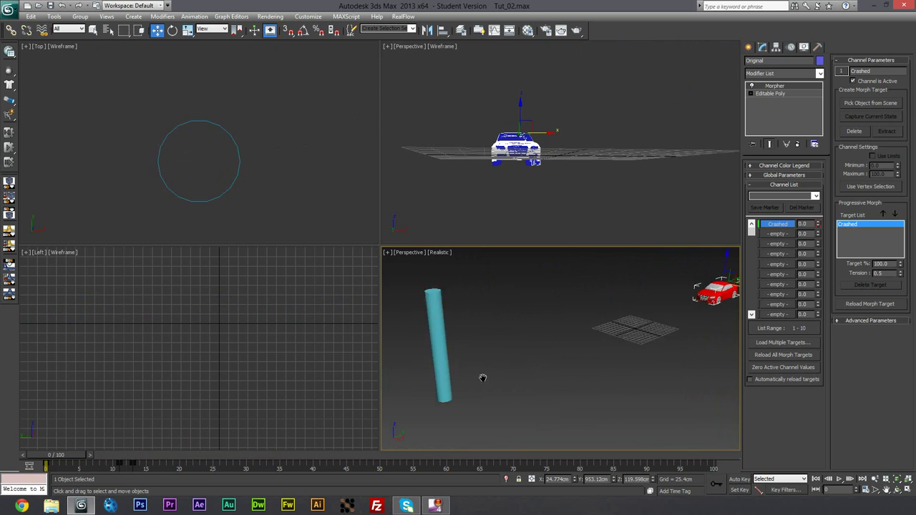
pyautogui.moveTo(482, 377); pyautogui.dragTo(488, 385, button='middle')
pyautogui.moveTo(79, 456); pyautogui.dragTo(170, 458)
pyautogui.press('w')
pyautogui.scroll(5, 498, 382)
pyautogui.scroll(2, 488, 384)
pyautogui.scroll(-2, 487, 384)
pyautogui.moveTo(489, 386); pyautogui.dragTo(505, 358, button='middle')
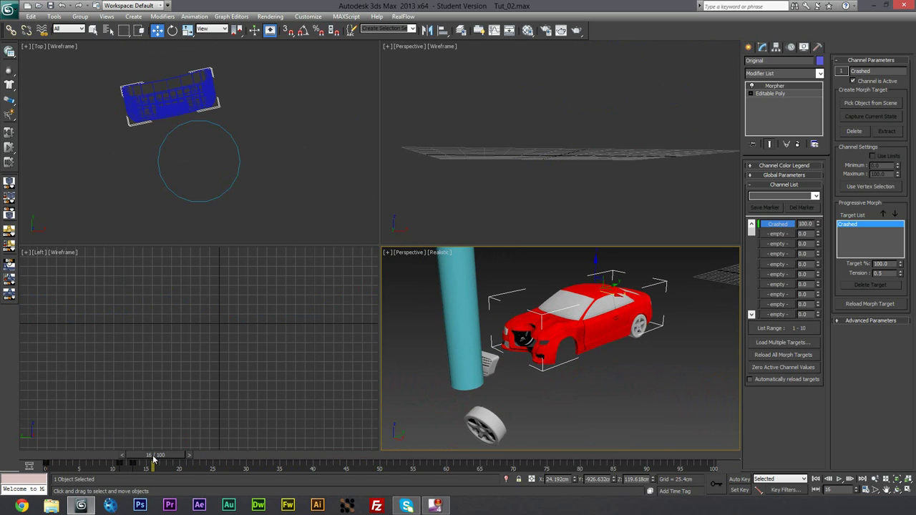
pyautogui.moveTo(152, 458); pyautogui.dragTo(192, 459)
# Unhide all objects, and hide the rigid body box around the car again
pyautogui.moveTo(651, 286); pyautogui.dragTo(619, 315, button='middle')
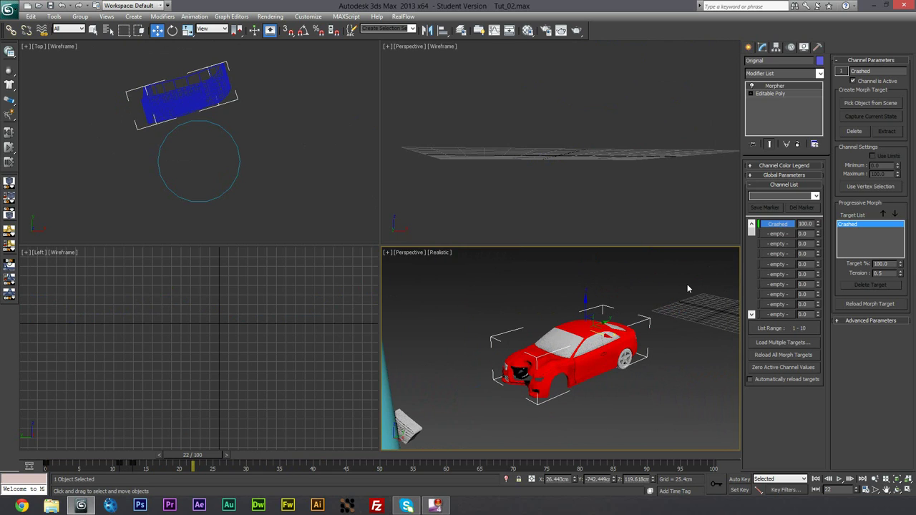
pyautogui.moveTo(681, 282); pyautogui.dragTo(625, 323, button='middle')
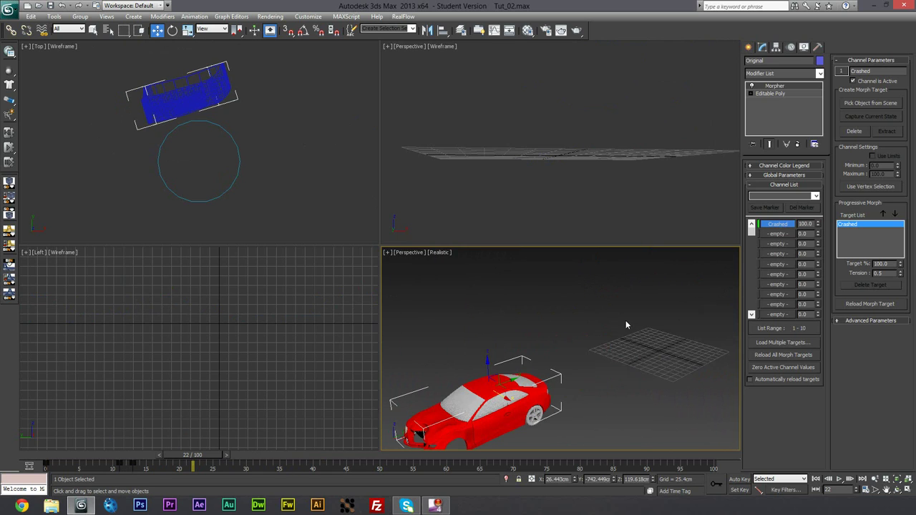
pyautogui.rightClick(643, 322)
pyautogui.click(666, 279)
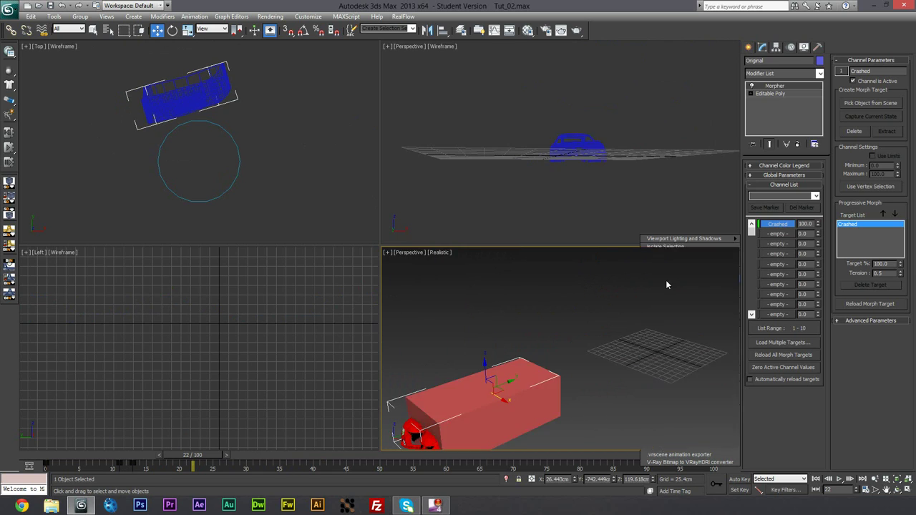
pyautogui.rightClick(515, 330)
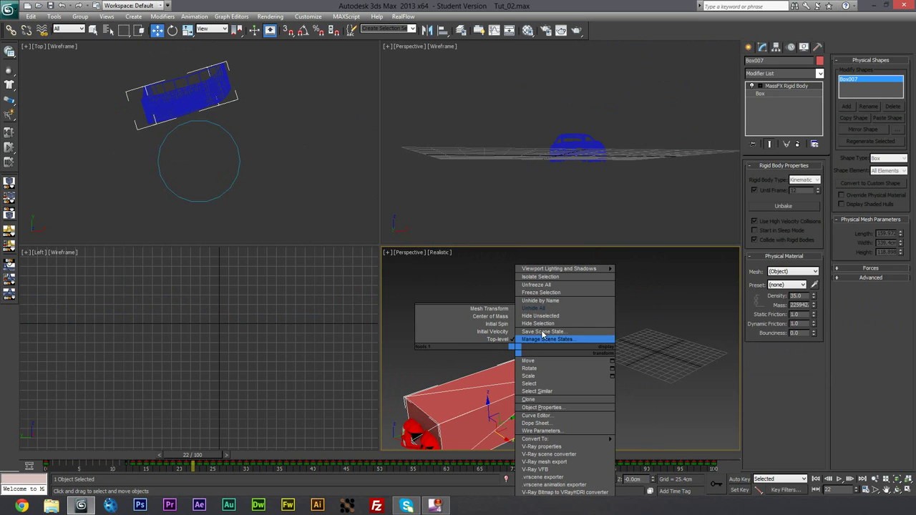
pyautogui.click(556, 331)
# Clone the separate Crashed body as an independent copy placed beside it
pyautogui.moveTo(635, 369); pyautogui.dragTo(432, 412, button='middle')
pyautogui.click(647, 340)
pyautogui.moveTo(647, 340); pyautogui.dragTo(515, 356, button='middle')
pyautogui.keyDown('shift'); pyautogui.moveTo(549, 348); pyautogui.dragTo(579, 377); pyautogui.keyUp('shift')
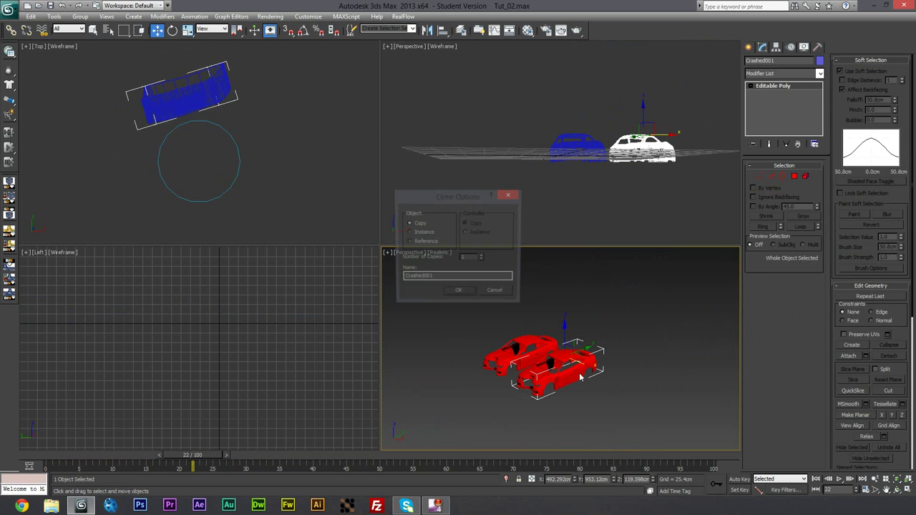
pyautogui.click(458, 293)
# Cave in the roof of the copied Crashed body by moving its roof vertices with soft selection, and deselect the copy
pyautogui.scroll(2, 563, 371)
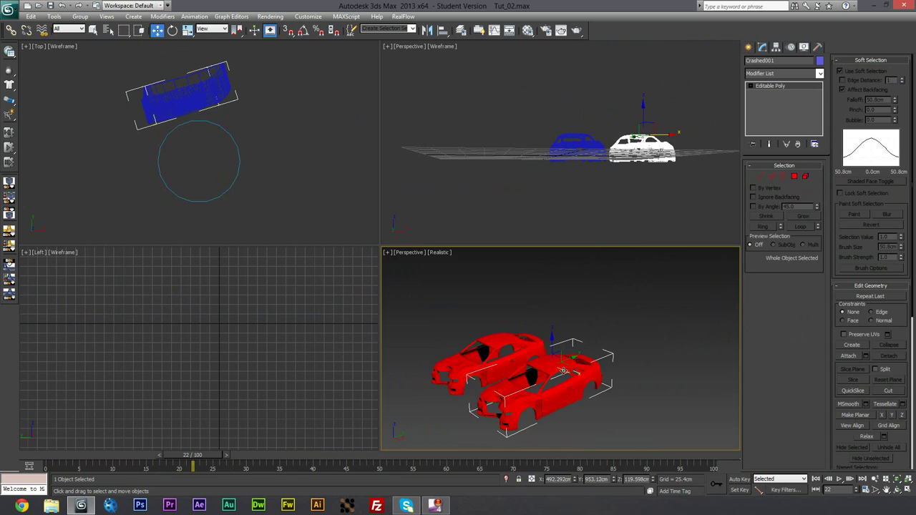
pyautogui.click(760, 176)
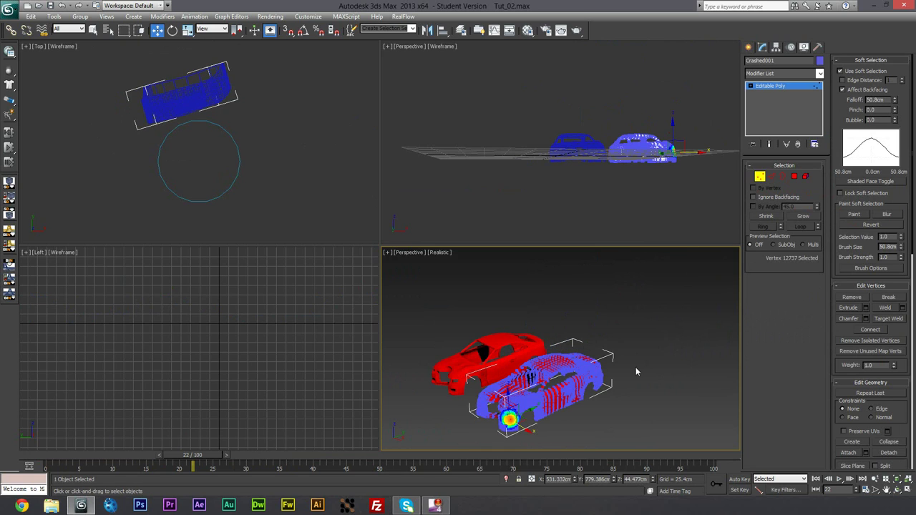
pyautogui.click(541, 366)
pyautogui.click(550, 361)
pyautogui.click(550, 364)
pyautogui.click(549, 367)
pyautogui.click(548, 372)
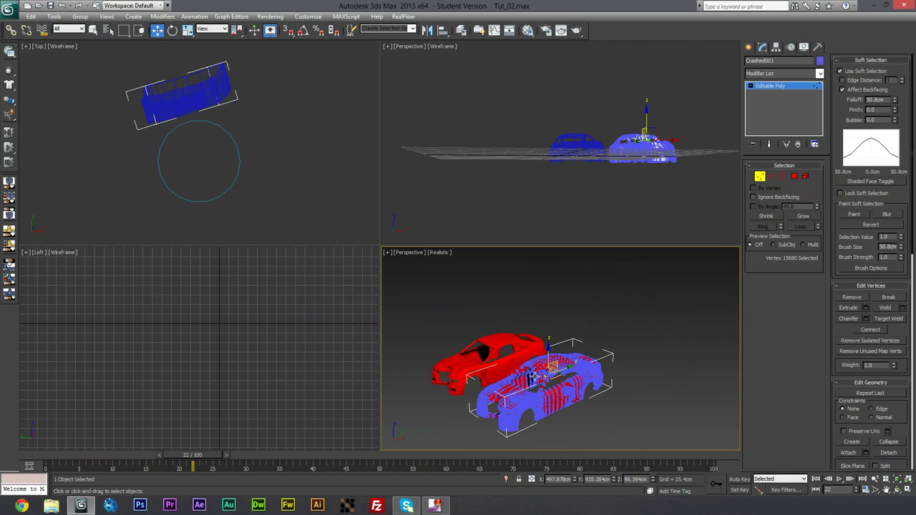
pyautogui.click(622, 133)
pyautogui.moveTo(553, 351); pyautogui.dragTo(546, 360)
pyautogui.click(759, 178)
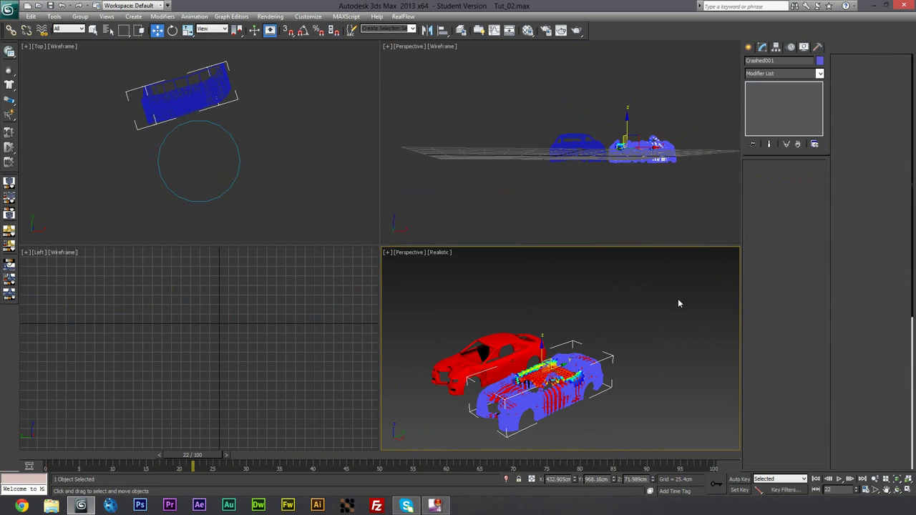
pyautogui.click(676, 297)
# Select the Original body and pick the caved-in copy as the target of the second Morpher channel
pyautogui.moveTo(554, 366); pyautogui.dragTo(554, 373, button='middle')
pyautogui.moveTo(537, 413); pyautogui.dragTo(607, 352, button='middle')
pyautogui.scroll(-3, 601, 352)
pyautogui.moveTo(442, 399); pyautogui.dragTo(513, 360, button='middle')
pyautogui.moveTo(475, 385); pyautogui.dragTo(465, 402, button='middle')
pyautogui.scroll(-3, 510, 384)
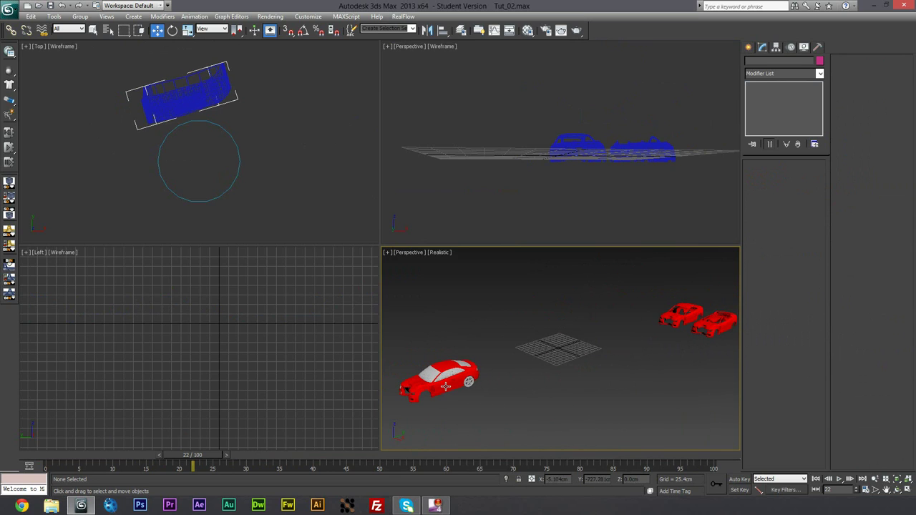
pyautogui.click(447, 390)
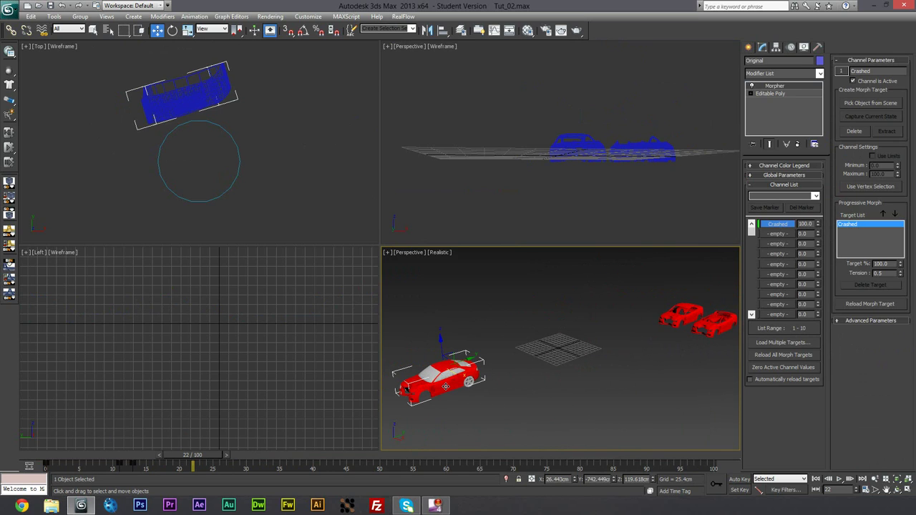
pyautogui.click(778, 233)
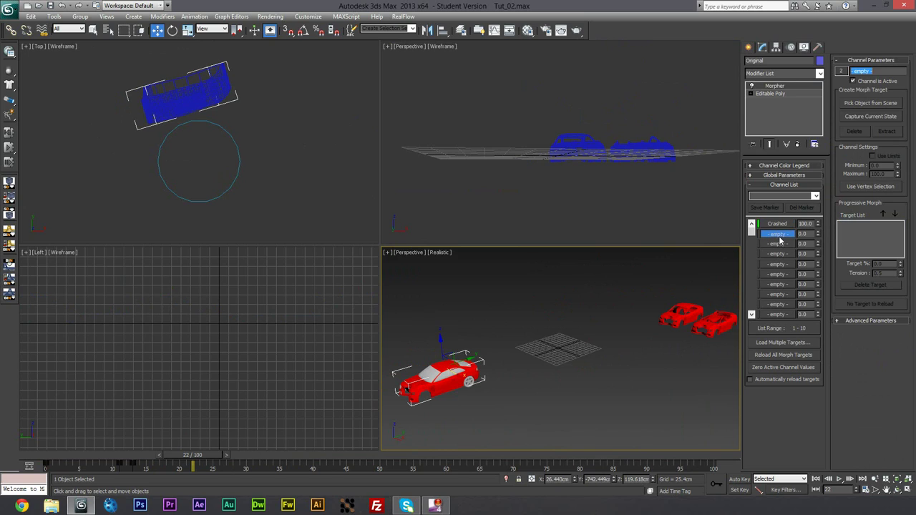
pyautogui.click(862, 105)
pyautogui.click(722, 327)
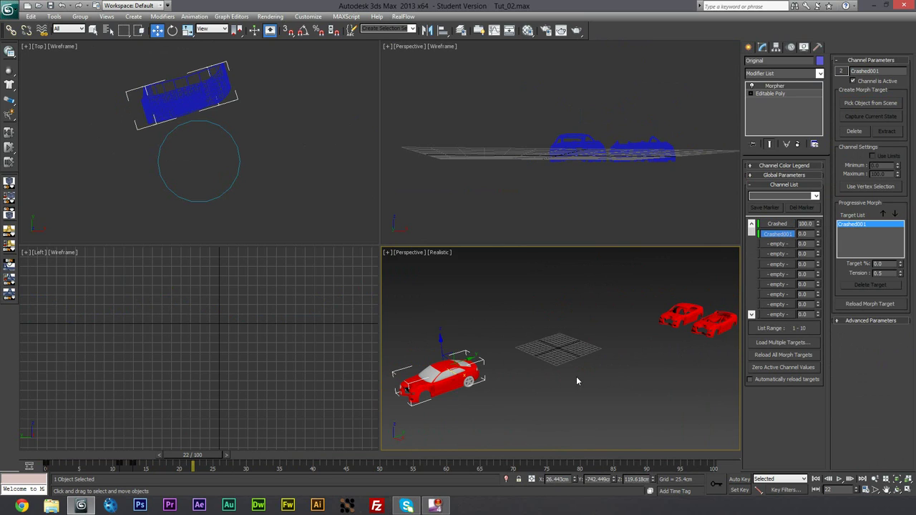
# Test the second Morpher channel's strength on the Original body and return it to 0
pyautogui.moveTo(576, 377); pyautogui.dragTo(566, 352, button='middle')
pyautogui.scroll(3, 559, 348)
pyautogui.scroll(3, 559, 349)
pyautogui.scroll(-5, 575, 367)
pyautogui.scroll(2, 566, 352)
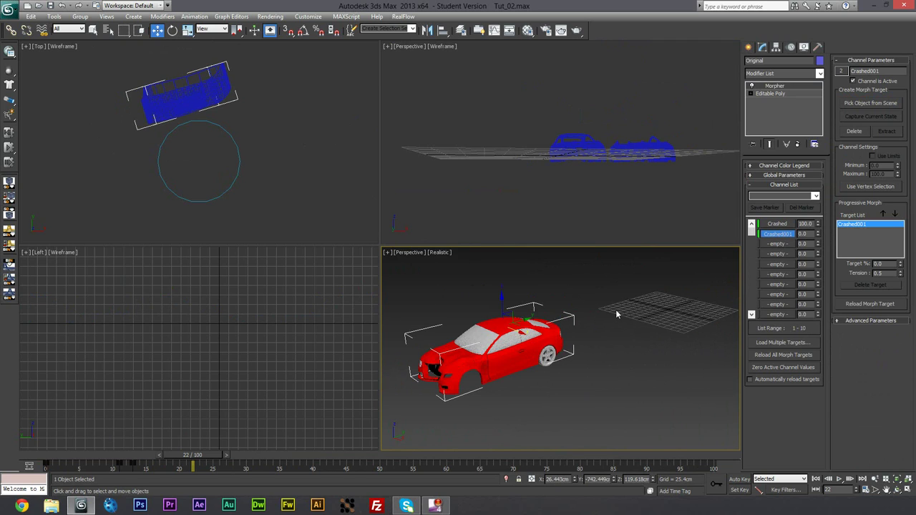
pyautogui.moveTo(816, 241); pyautogui.dragTo(793, 153)
pyautogui.moveTo(803, 245); pyautogui.dragTo(734, 252)
# Try the second Morpher channel at 100 on frame 17, and undo the change
pyautogui.keyDown('alt'); pyautogui.moveTo(649, 313); pyautogui.dragTo(585, 338, button='middle'); pyautogui.keyUp('alt')
pyautogui.moveTo(431, 356); pyautogui.dragTo(476, 339, button='middle')
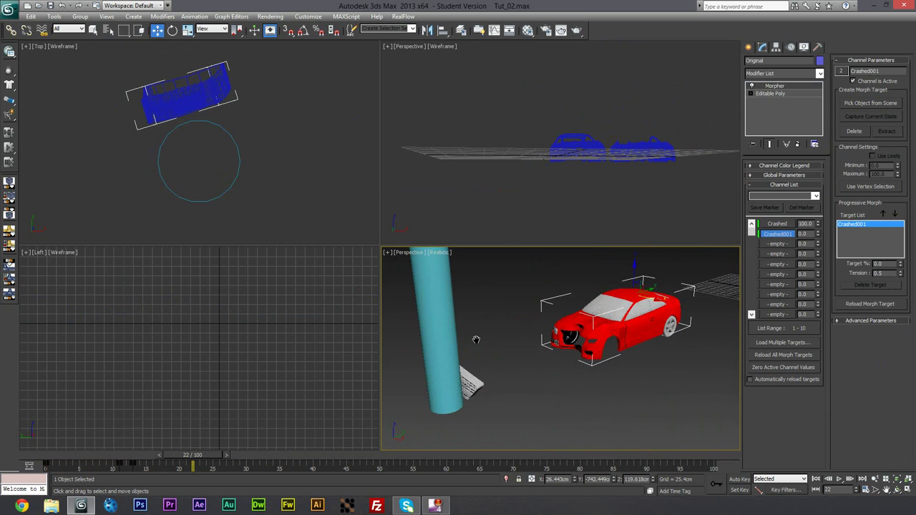
pyautogui.moveTo(187, 462); pyautogui.dragTo(158, 463)
pyautogui.press('w')
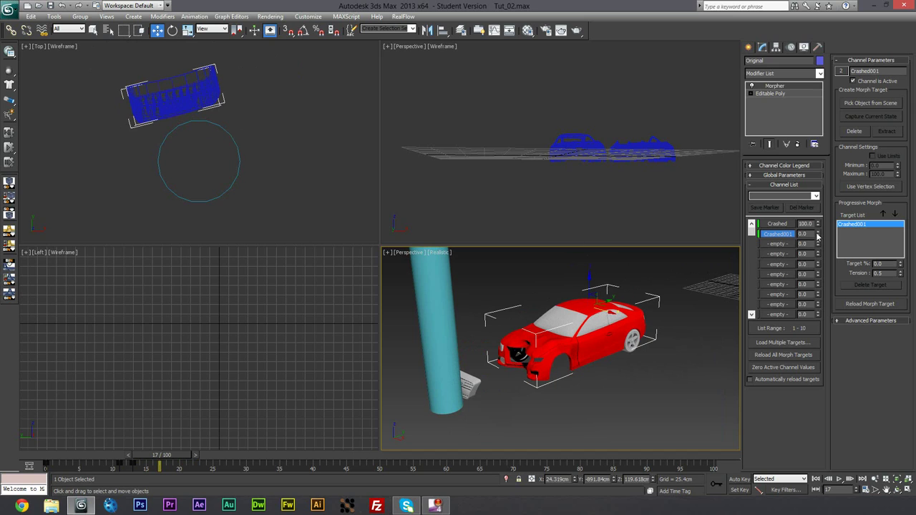
pyautogui.moveTo(818, 236); pyautogui.dragTo(816, 207)
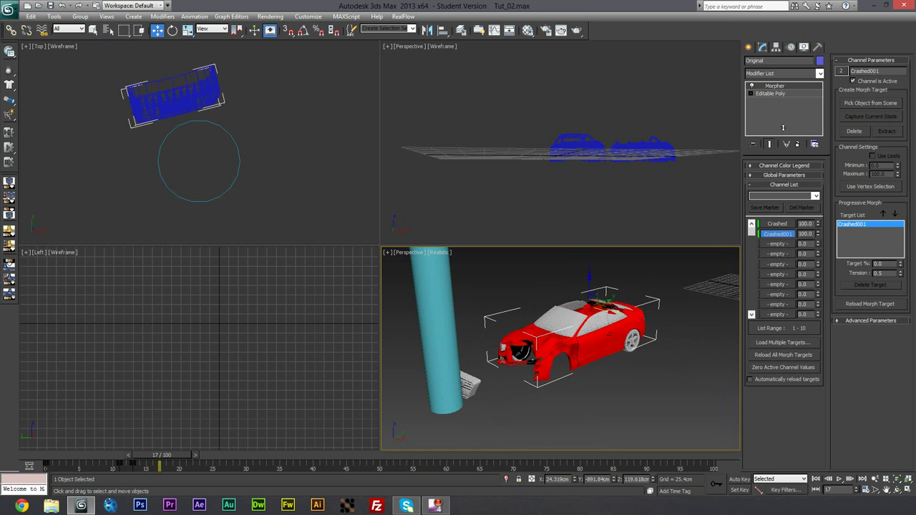
pyautogui.hotkey('ctrl', 'z')
# Select the windscreen of the crashed car at frame 17
pyautogui.scroll(-5, 675, 353)
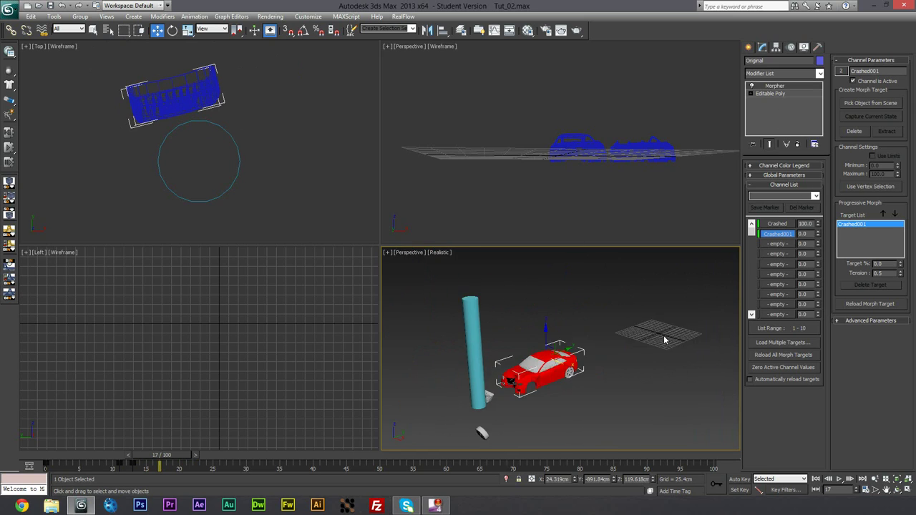
pyautogui.moveTo(581, 341); pyautogui.dragTo(579, 313, button='middle')
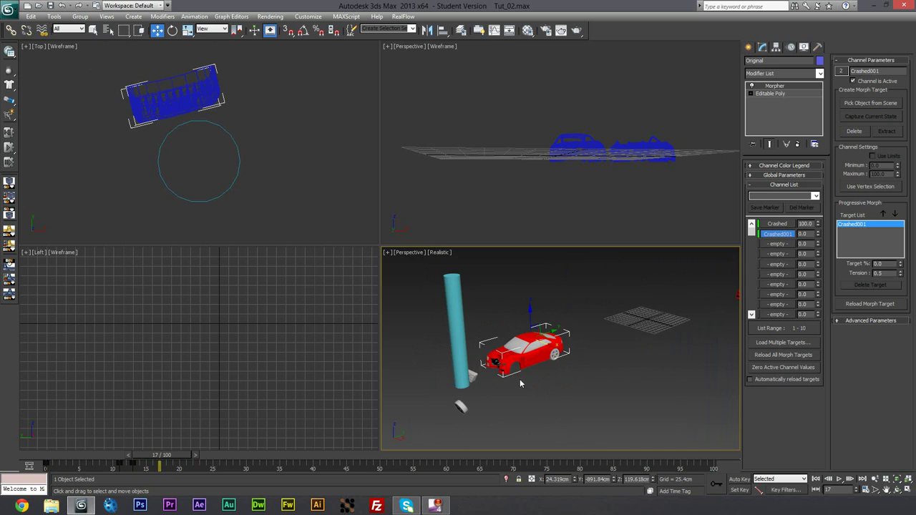
pyautogui.moveTo(532, 368); pyautogui.dragTo(540, 363, button='middle')
pyautogui.click(512, 321)
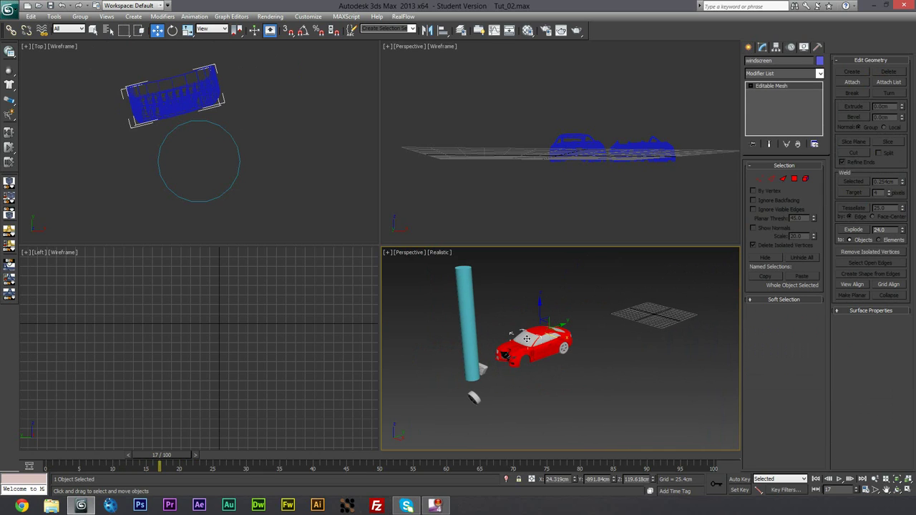
pyautogui.scroll(6, 491, 290)
pyautogui.moveTo(482, 300); pyautogui.dragTo(516, 336, button='middle')
pyautogui.scroll(-3, 515, 324)
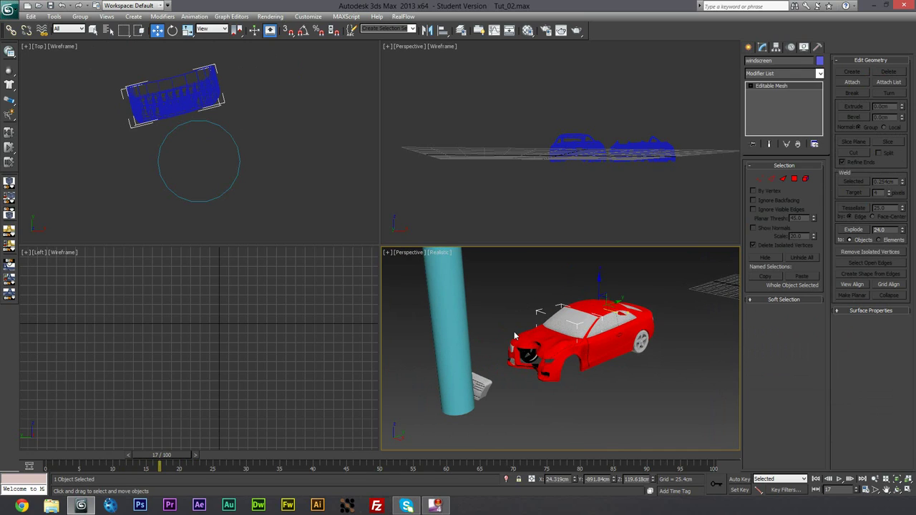